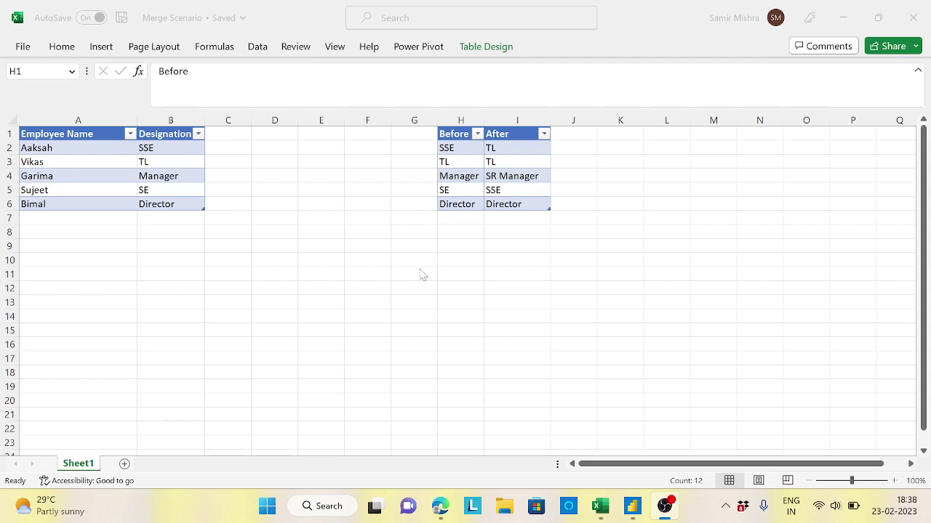
- Review the Excel lookup values, e.g. Manager to SR Manager and SSE to TL
left_click(601, 507)
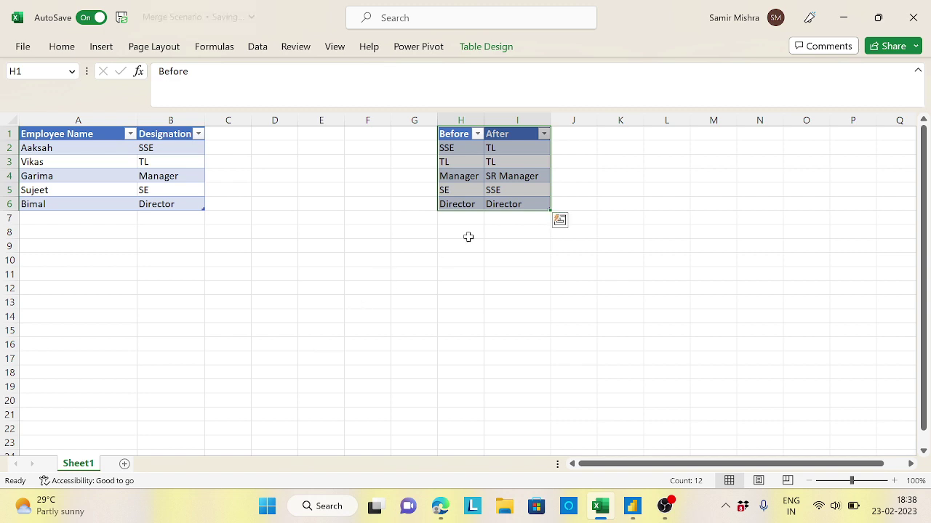
left_click(465, 176)
left_click(501, 180)
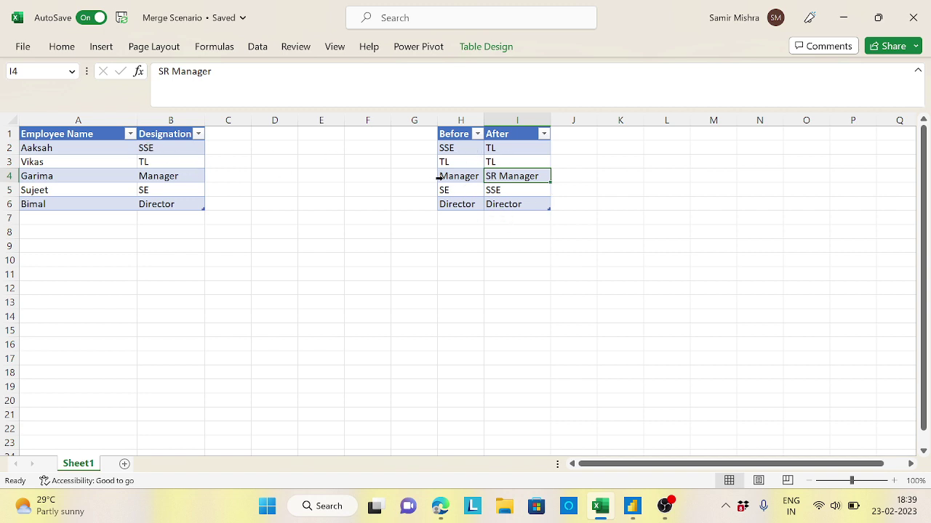
left_click(451, 160)
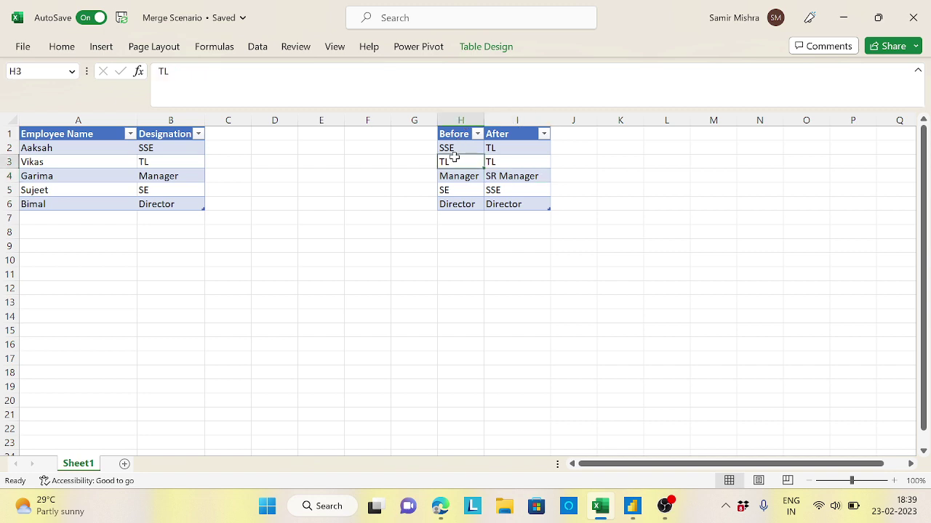
left_click(454, 149)
left_click(491, 149)
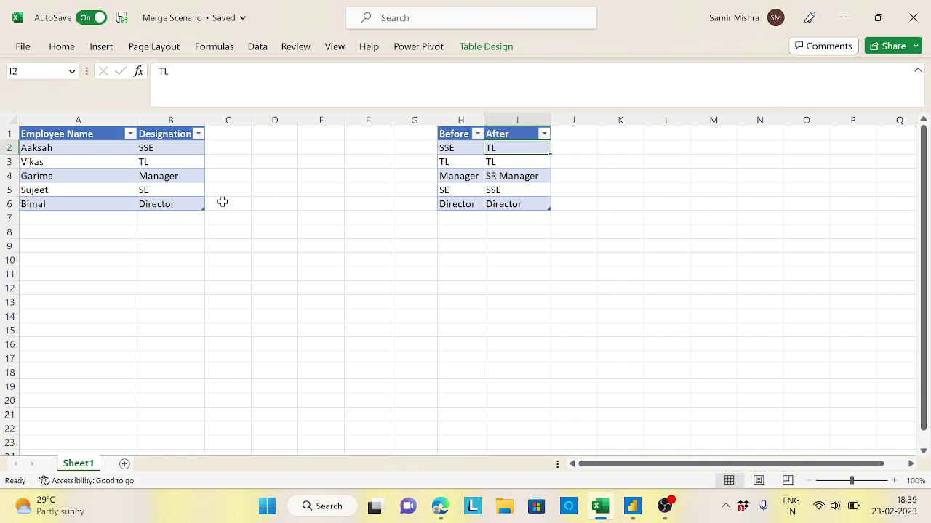
left_click(63, 218)
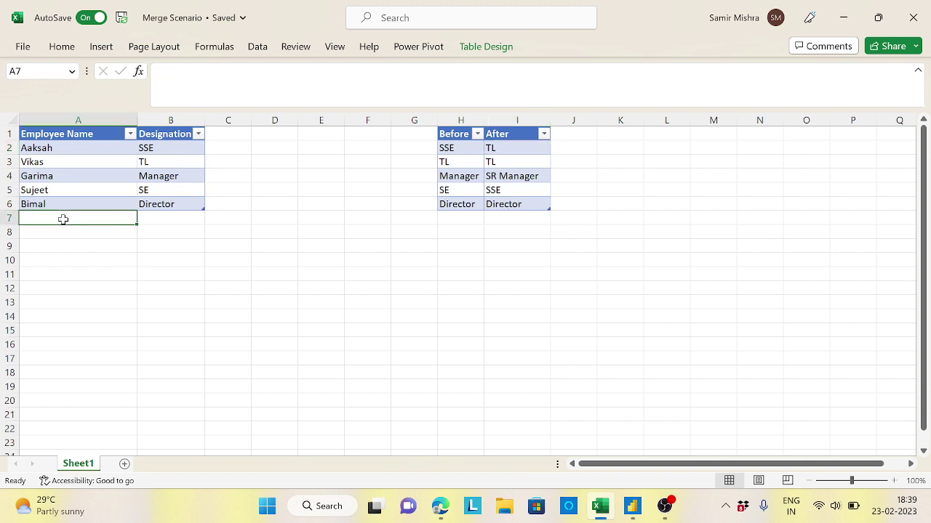
left_click(452, 219)
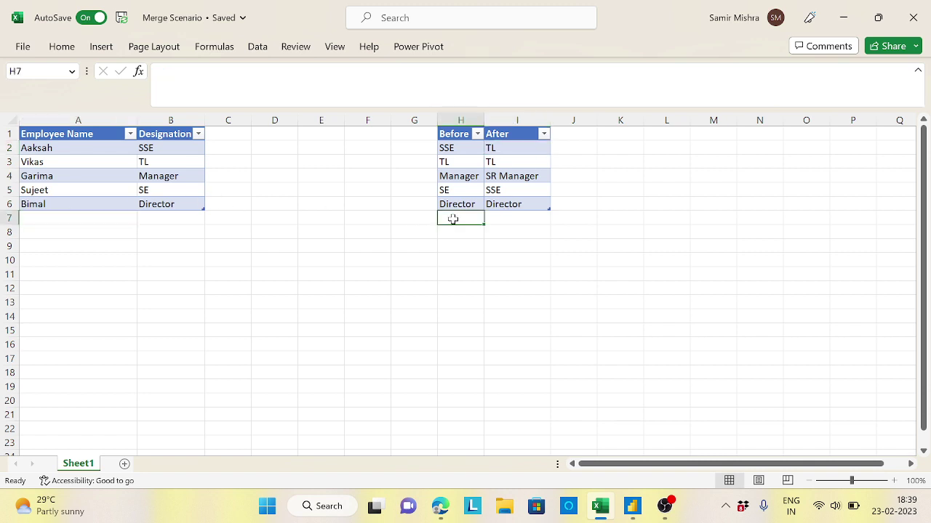
- Close Excel and open Merge Scenario.xlsx from the Youtube Content folder as an Excel source
left_click(915, 22)
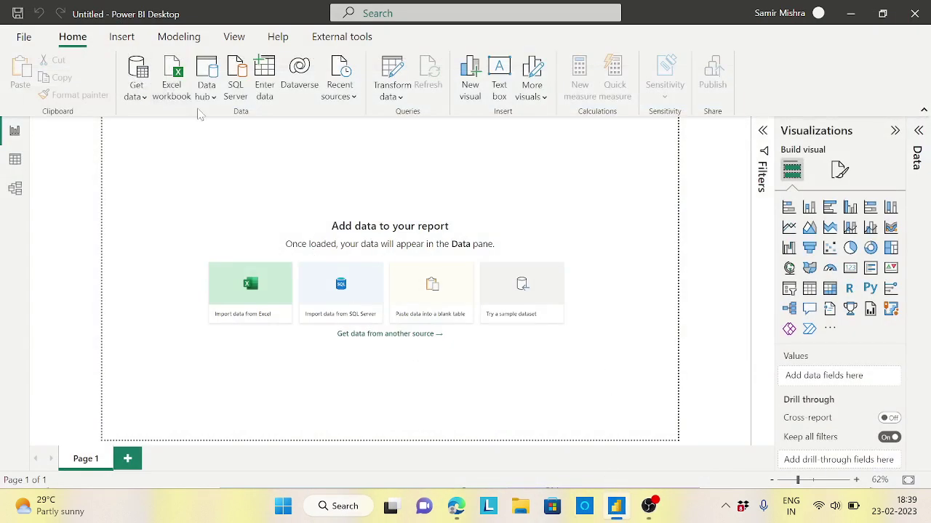
left_click(174, 72)
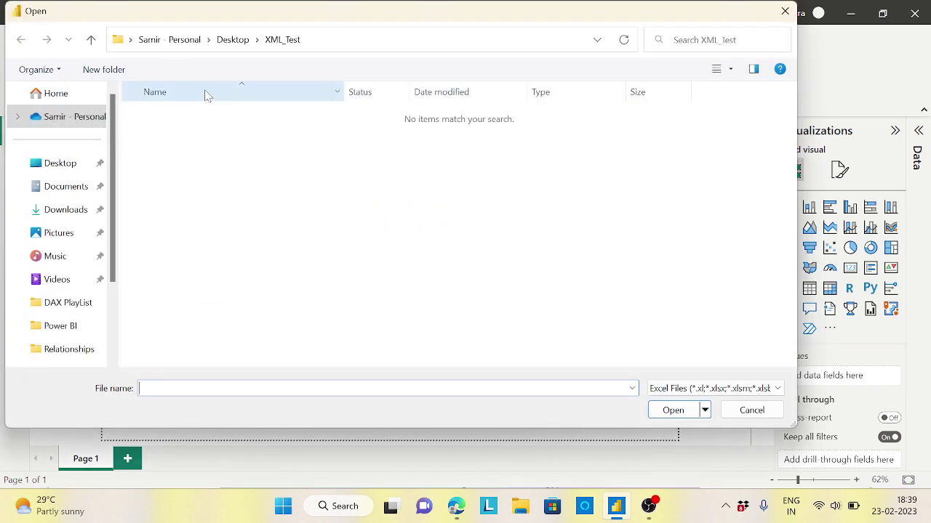
left_click(62, 325)
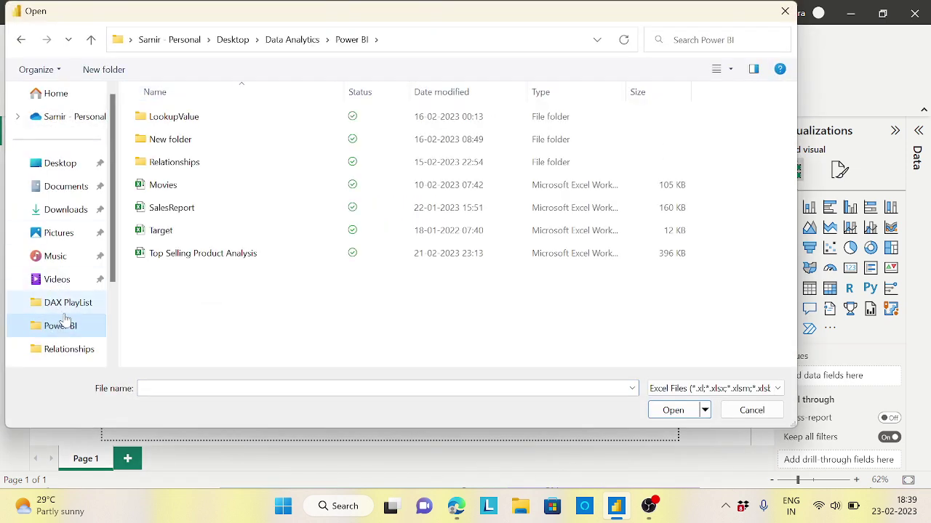
left_click(64, 311)
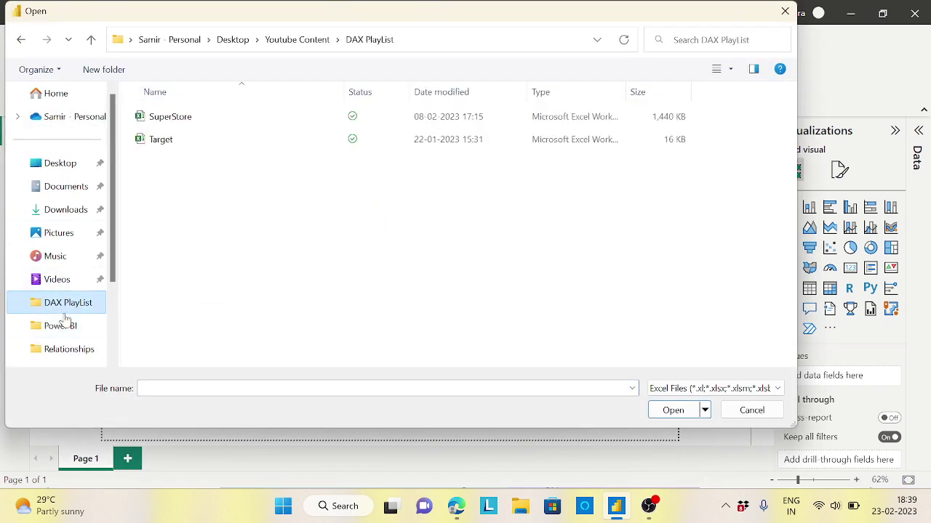
left_click(298, 40)
left_click(193, 253)
scroll(195, 254, "down", 5)
left_click(200, 291)
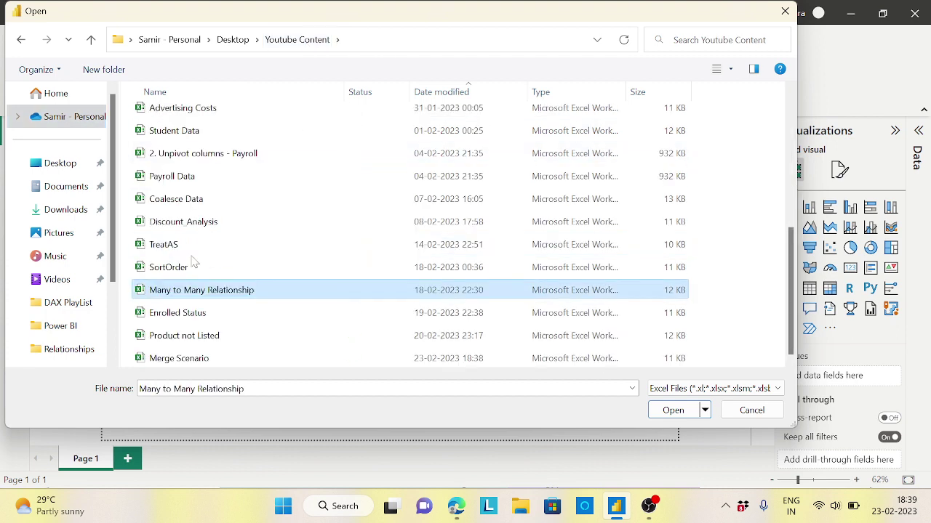
left_click(207, 363)
left_click(673, 410)
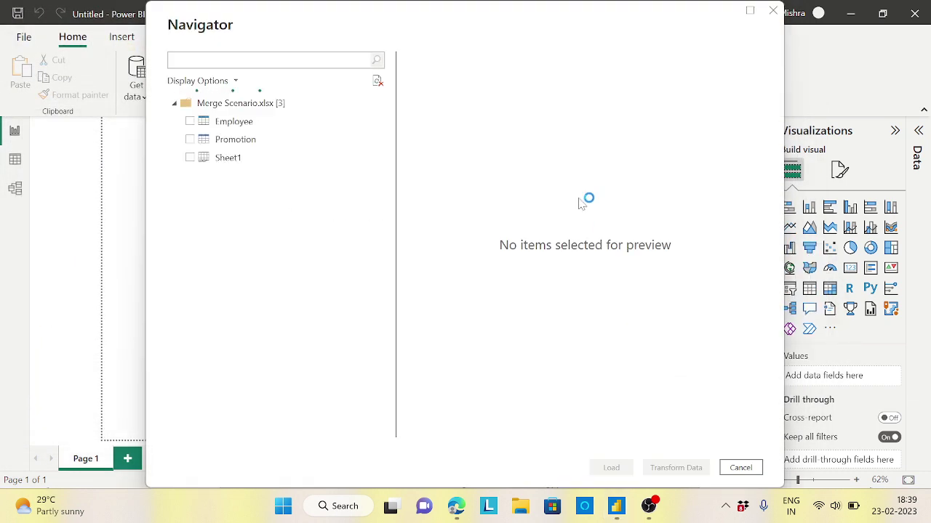
- Select the Employee and Promotion tables in Navigator and send them to Power Query Editor
left_click(190, 122)
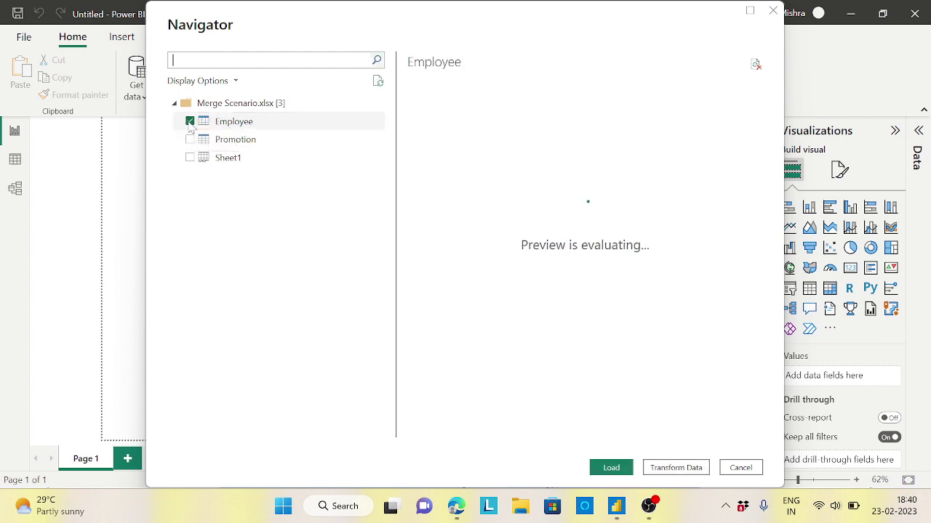
left_click(191, 139)
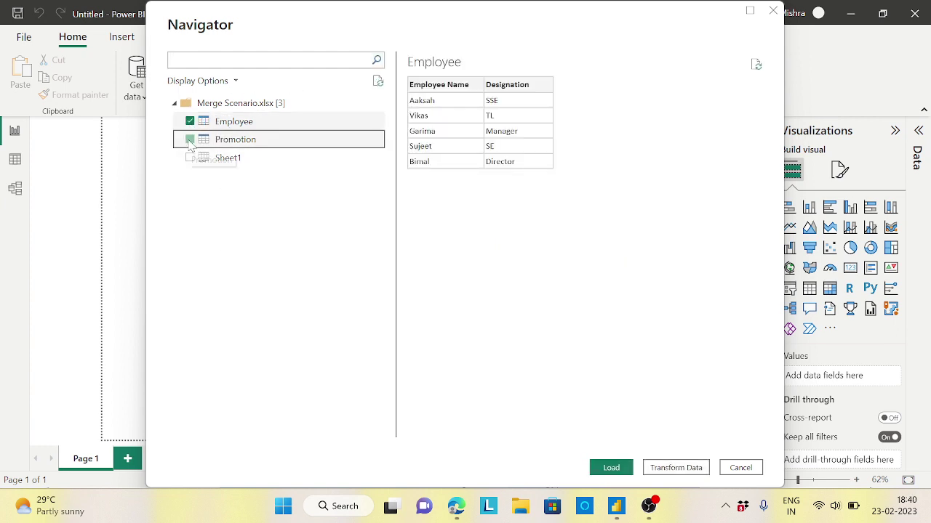
left_click(682, 469)
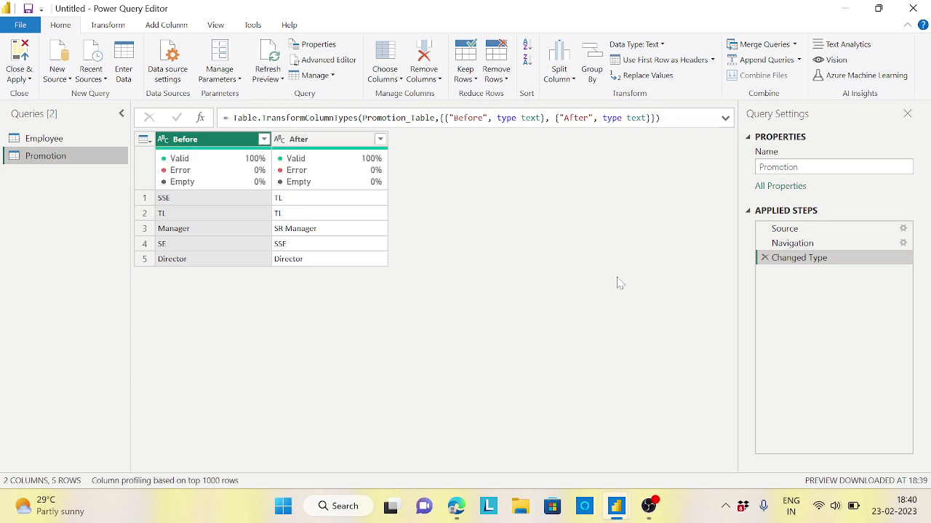
- Merge Employee with Promotion via Left Outer join, matching Designation to Before
left_click(45, 139)
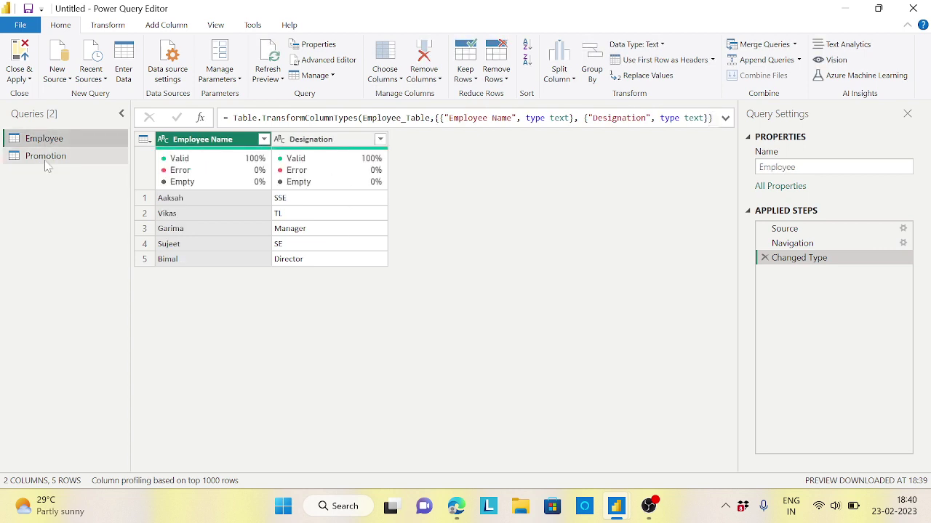
left_click(45, 156)
left_click(44, 138)
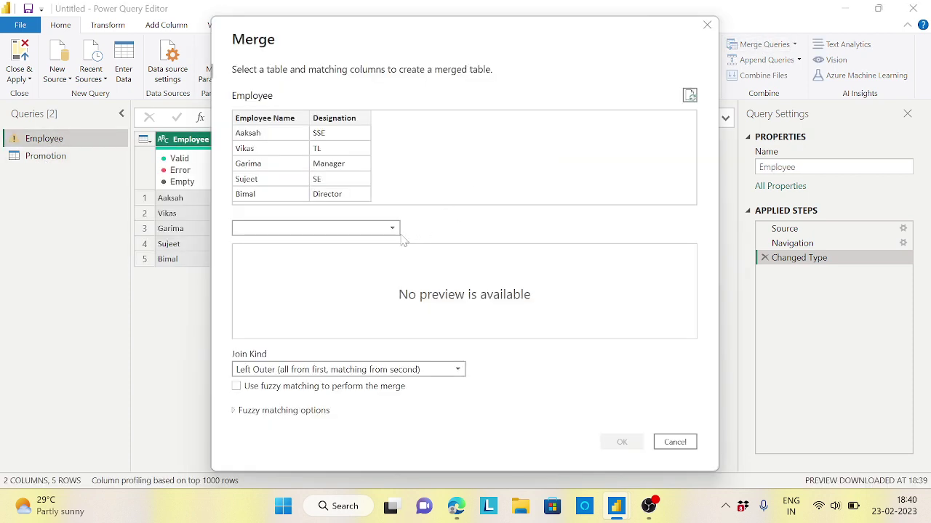
left_click(397, 230)
left_click(266, 260)
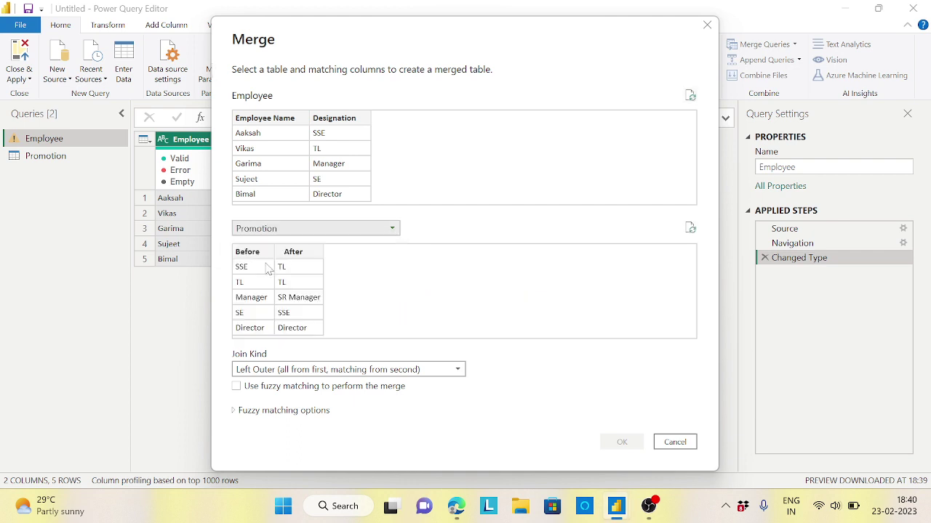
left_click(344, 125)
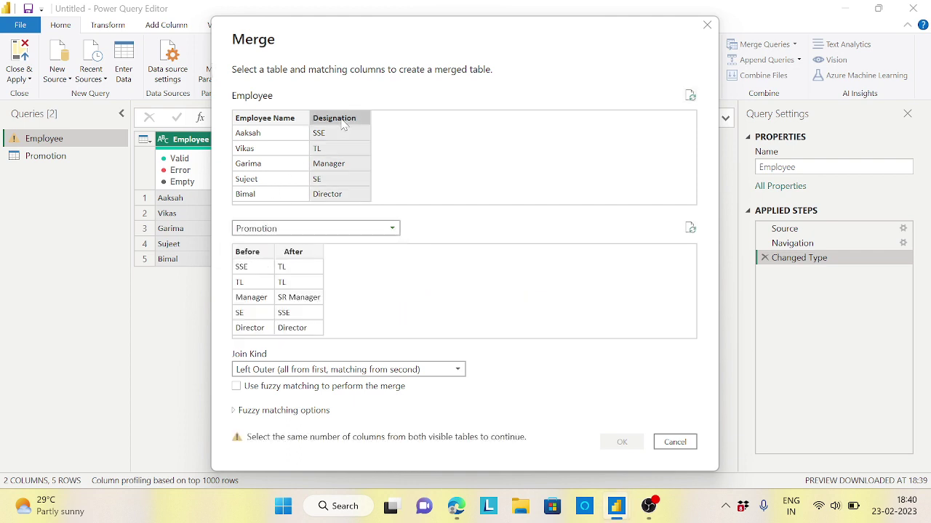
left_click(245, 269)
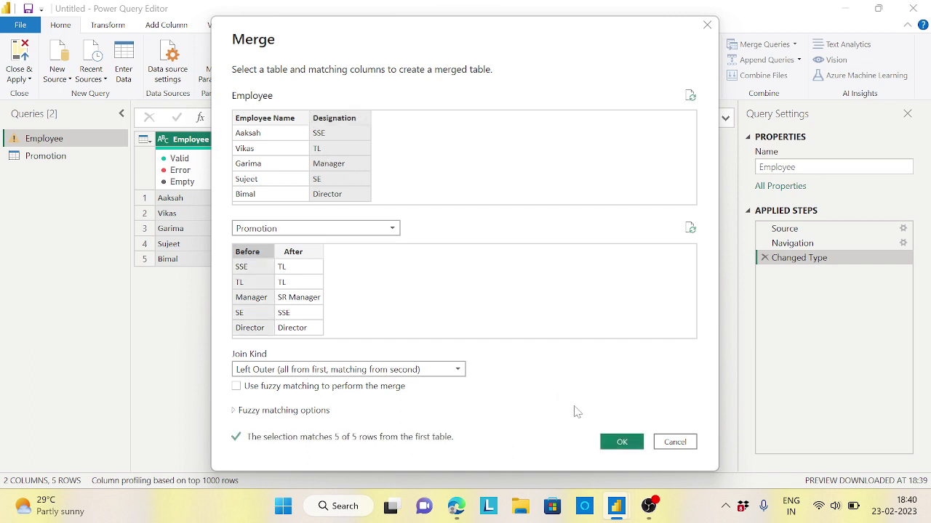
left_click(620, 442)
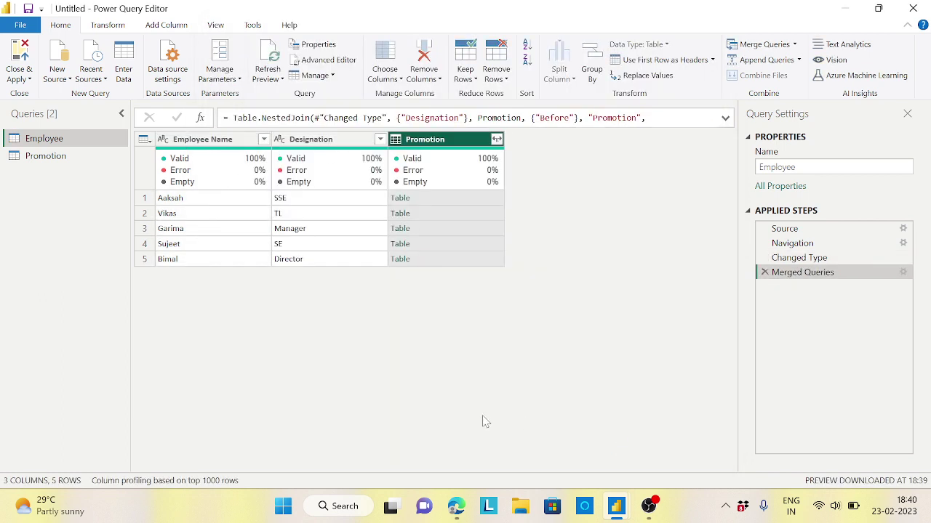
- Preview each row's match: SSE to TL, TL to TL, Manager to SR Manager, SE to SSE, Director
left_click(481, 198)
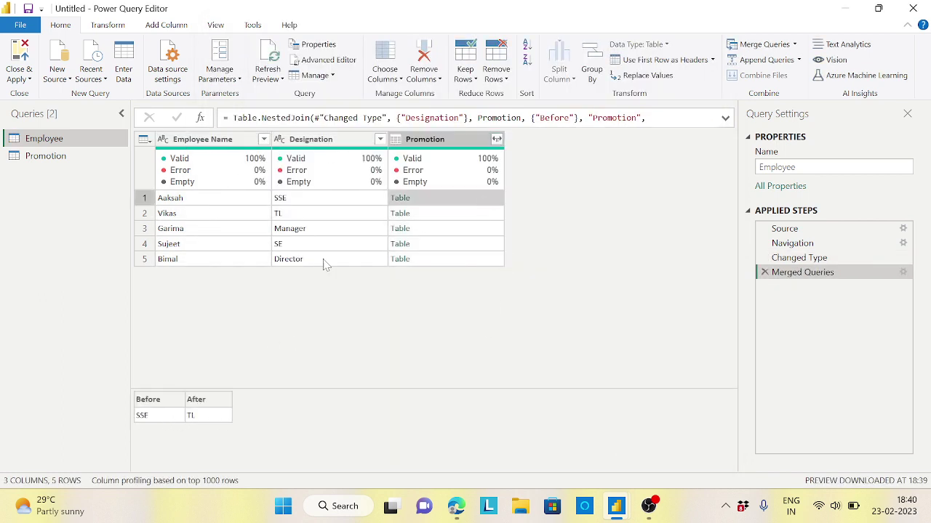
left_click(444, 214)
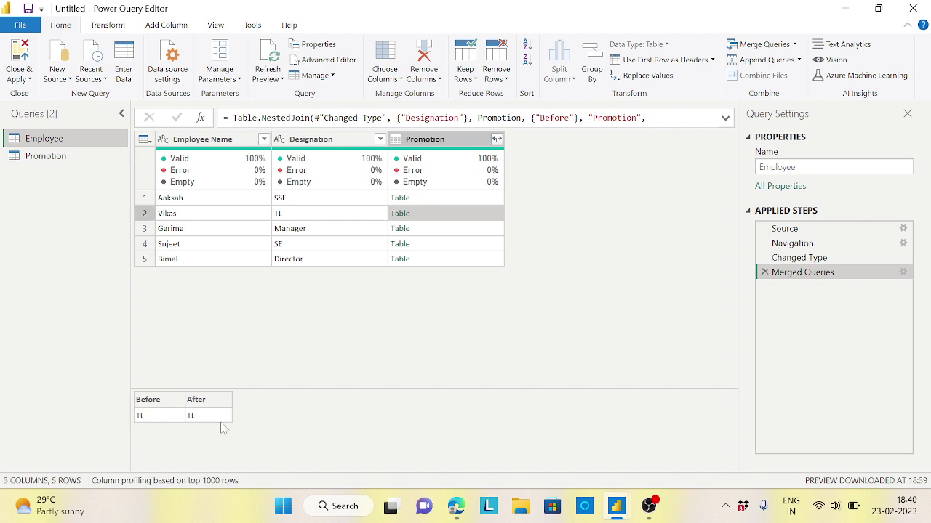
left_click(443, 230)
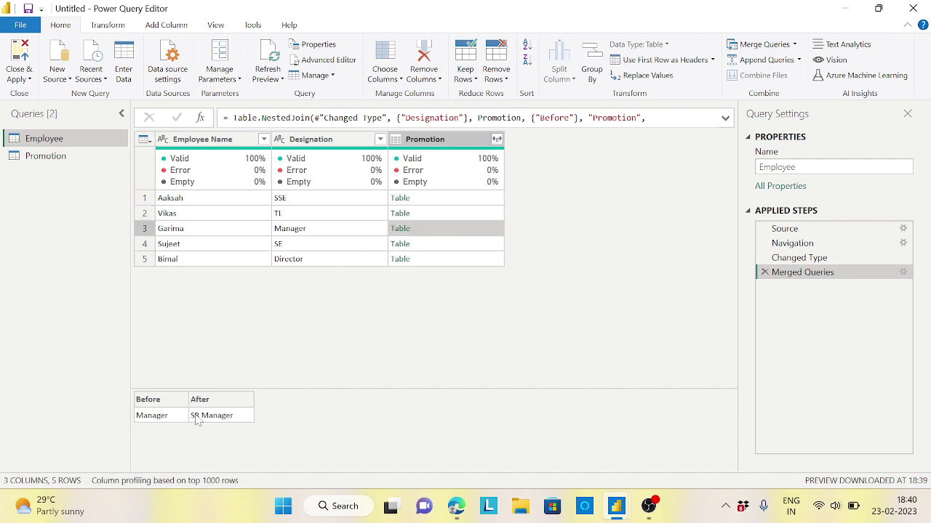
left_click(456, 244)
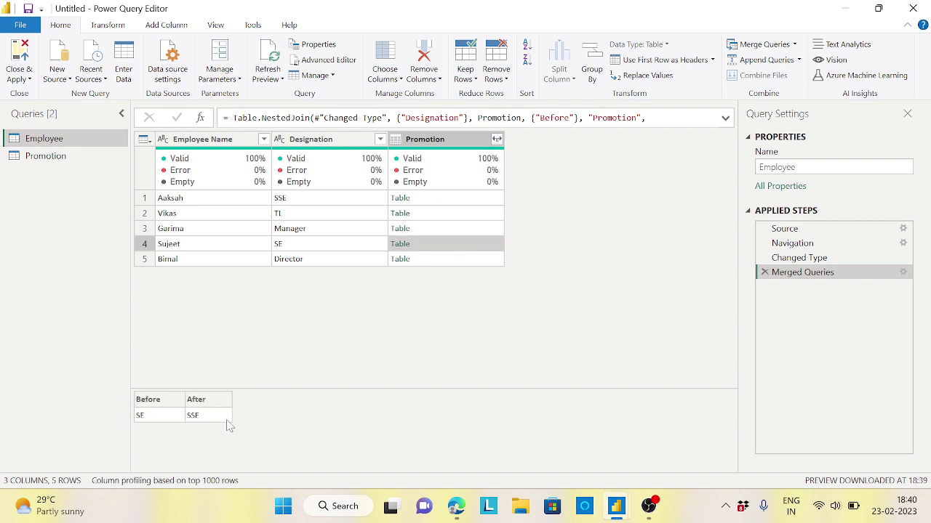
left_click(457, 260)
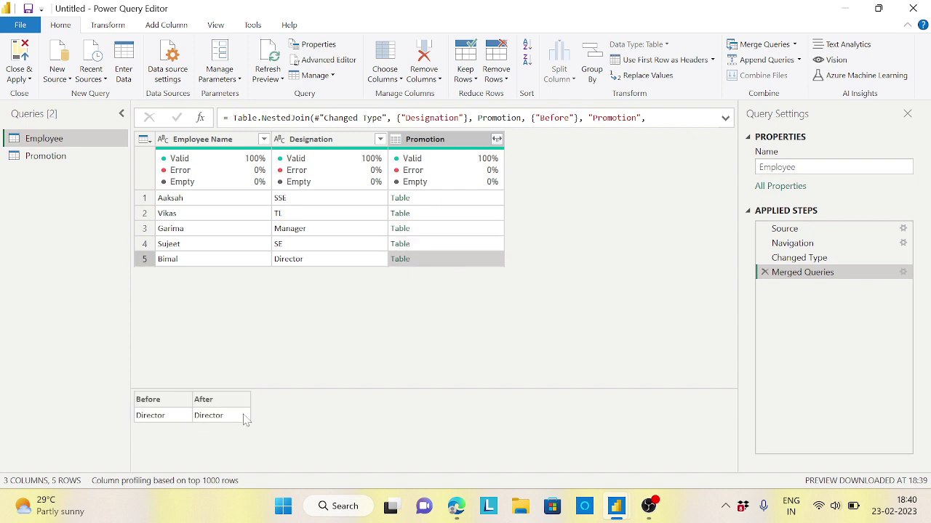
- Expand the Promotion column to only After, without the original column name prefix
left_click(496, 140)
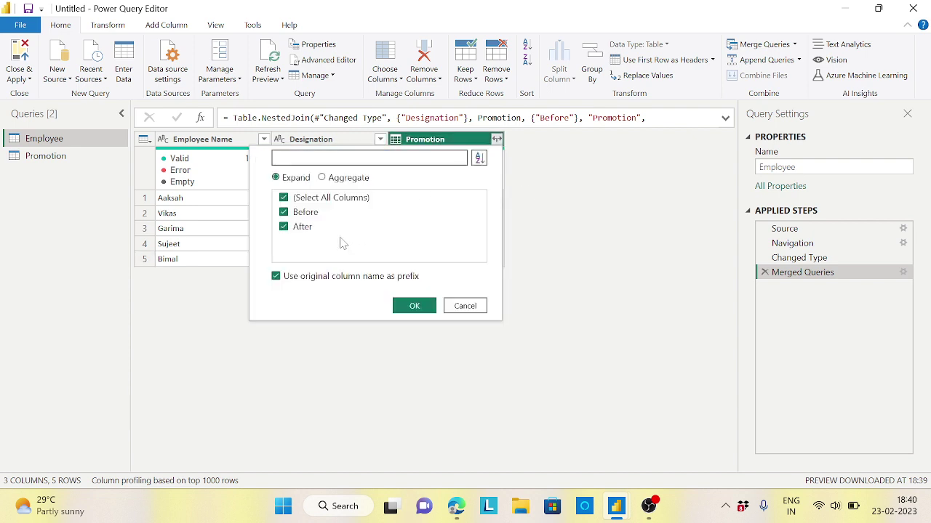
left_click(275, 277)
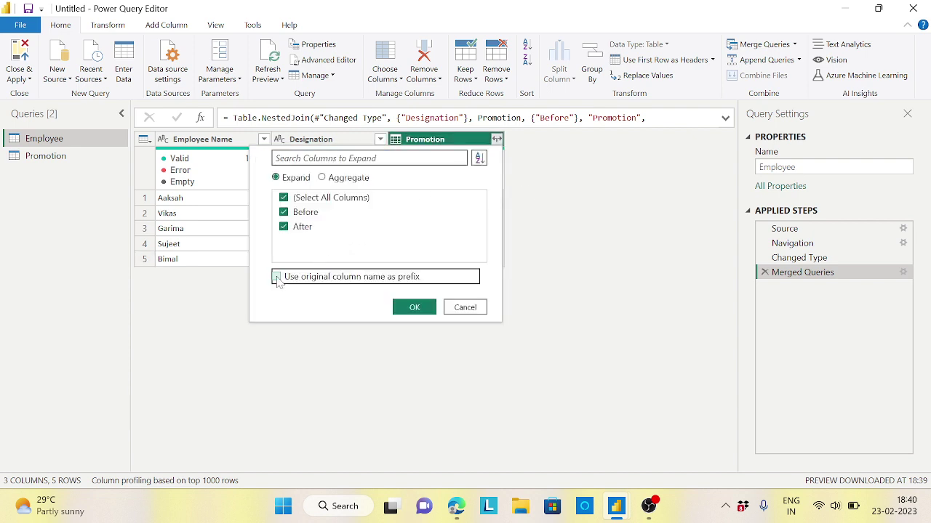
left_click(283, 198)
left_click(283, 227)
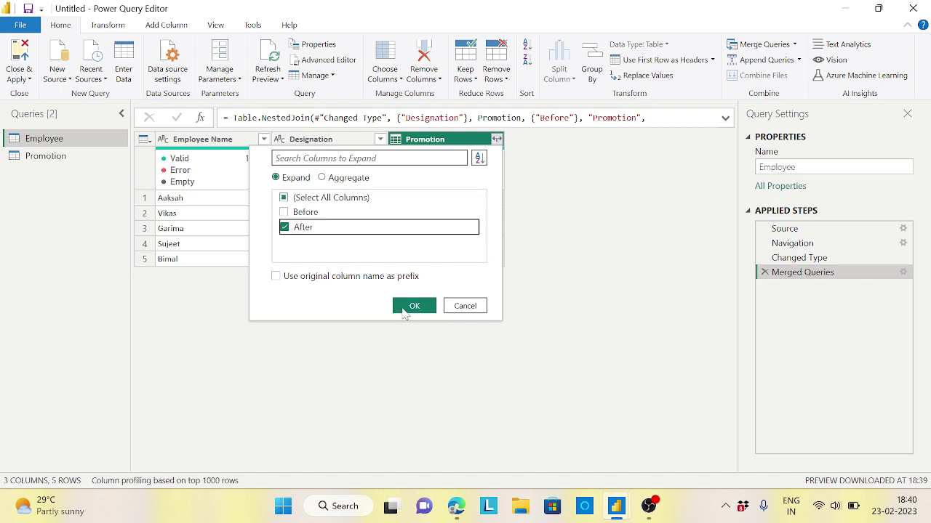
left_click(410, 308)
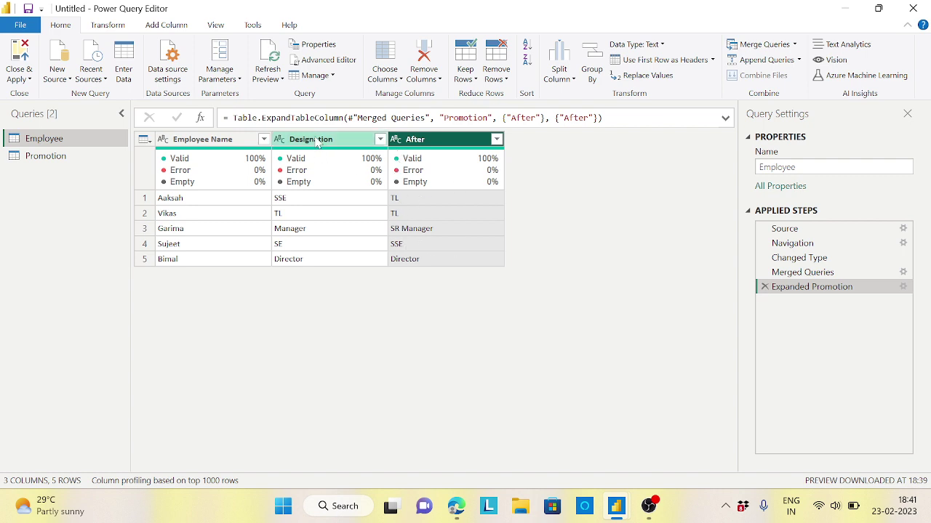
- Remove the original Designation column and rename the After column to Designation
right_click(317, 141)
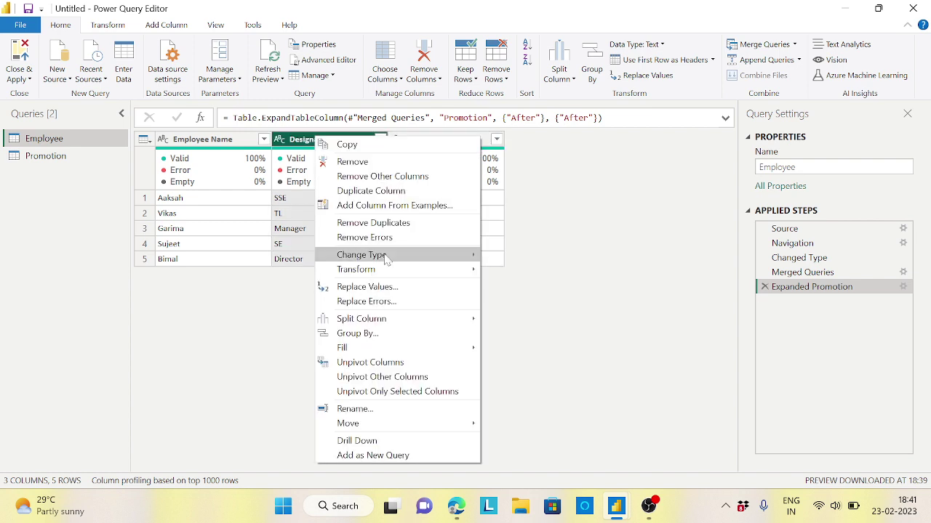
left_click(333, 162)
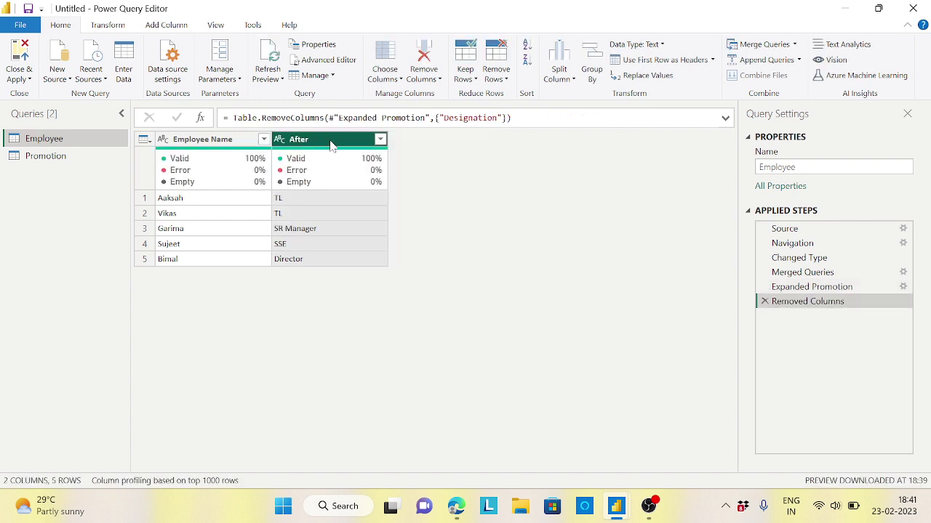
key("F2")
type("DEs")
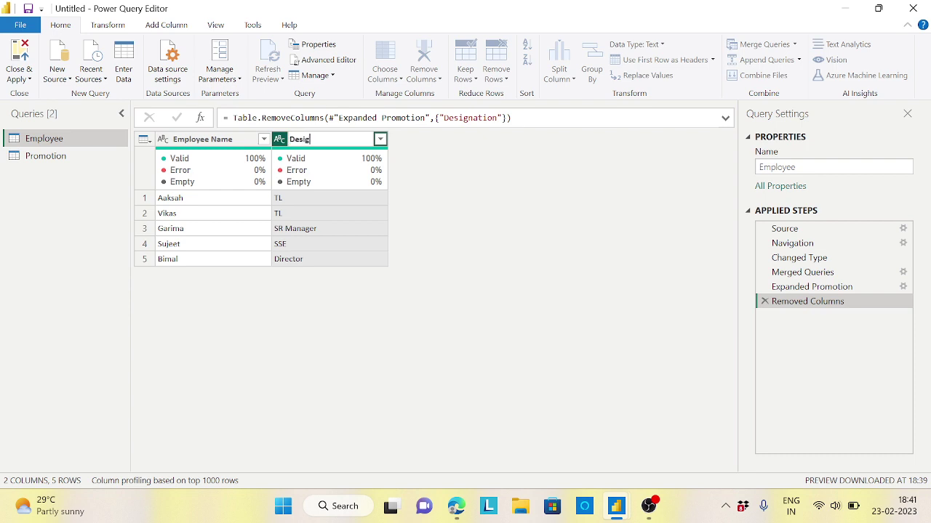
type("ignation")
key("Return")
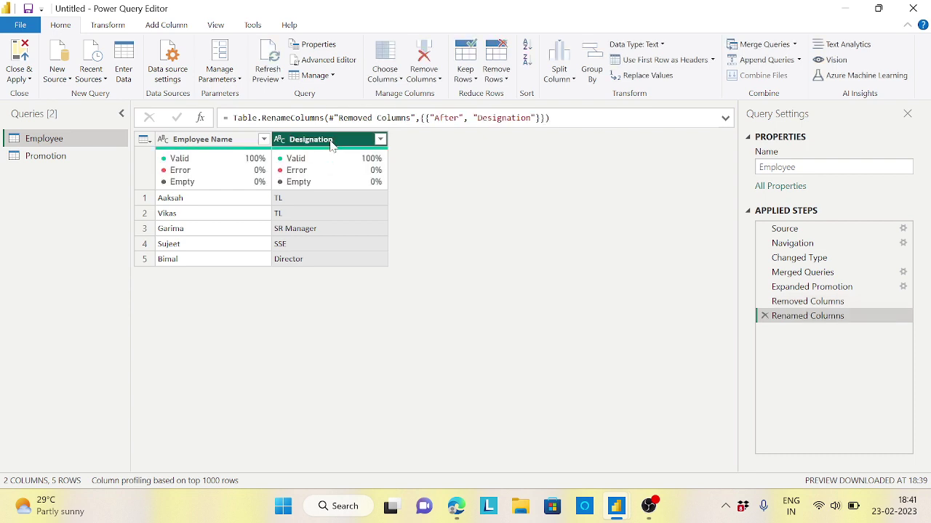
- Turn off Enable load for the Promotion query
left_click(55, 160)
right_click(54, 156)
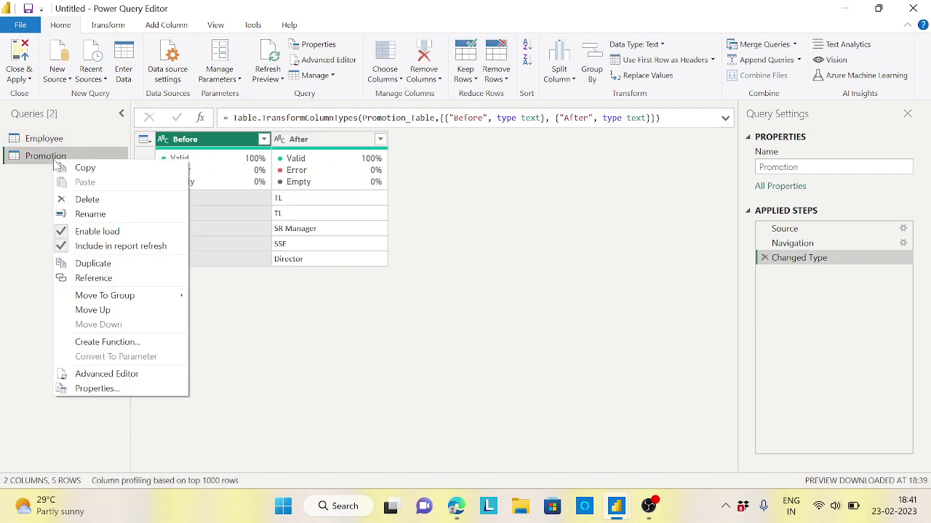
left_click(96, 233)
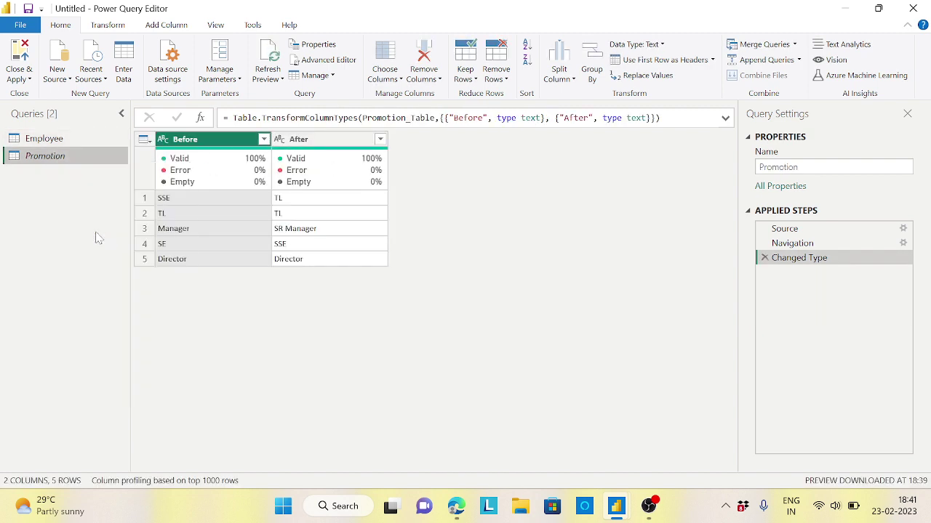
- Start renaming the Promotion query's After column header
left_click(305, 149)
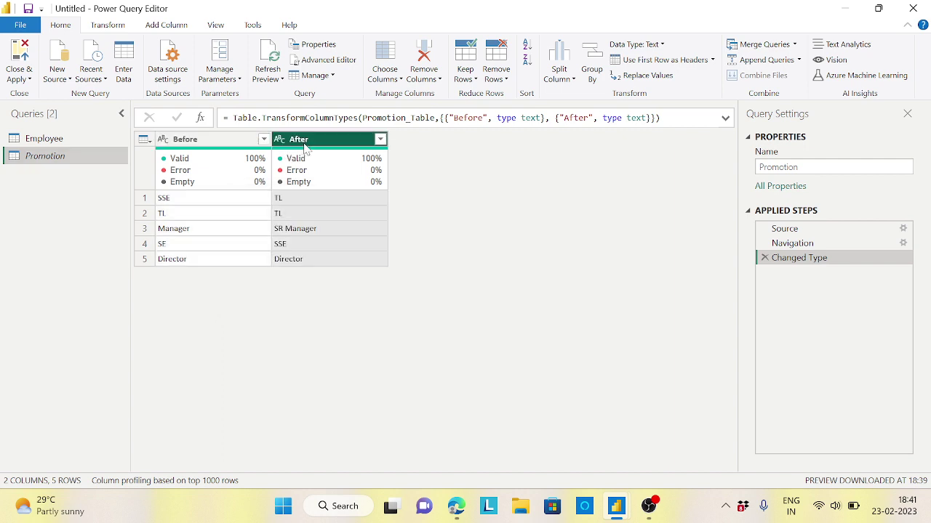
double_click(304, 142)
type("D")
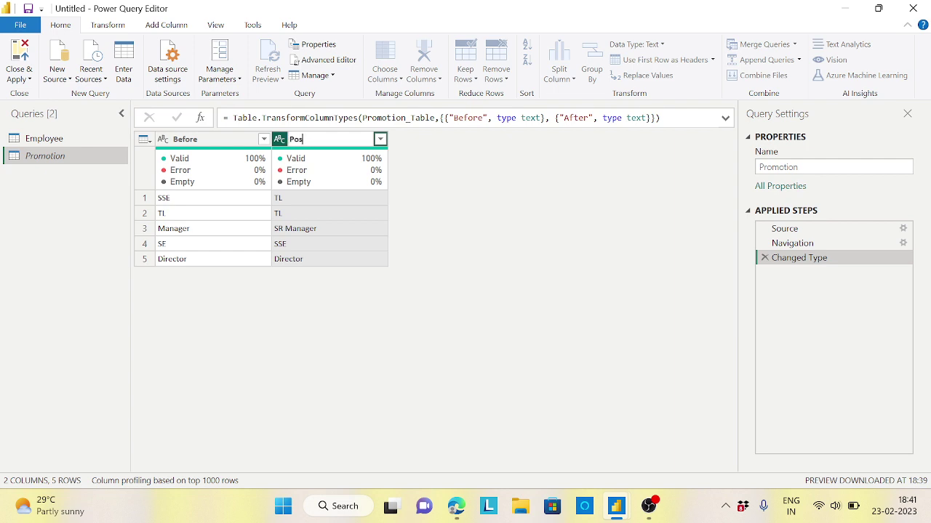
- Commit the Position name for After, check the Employee result, and return to Promotion
key("Return")
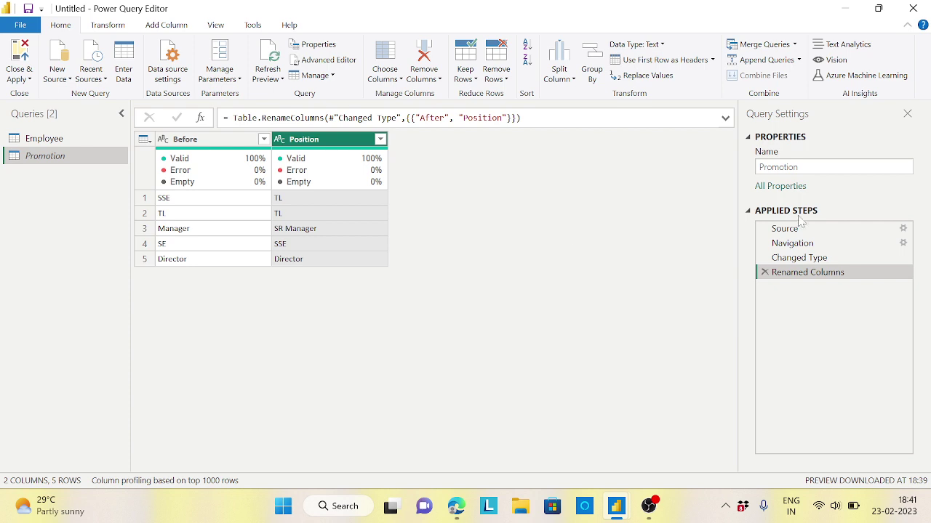
left_click(29, 138)
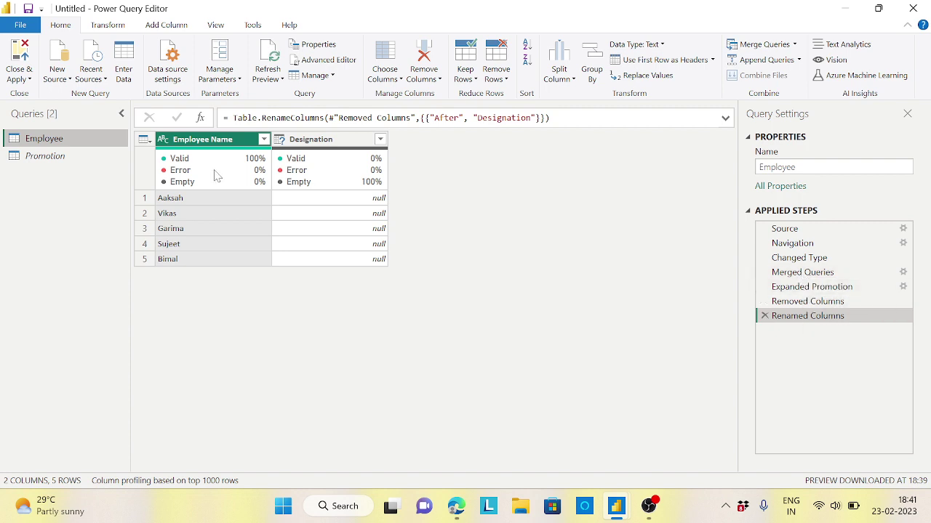
left_click(51, 157)
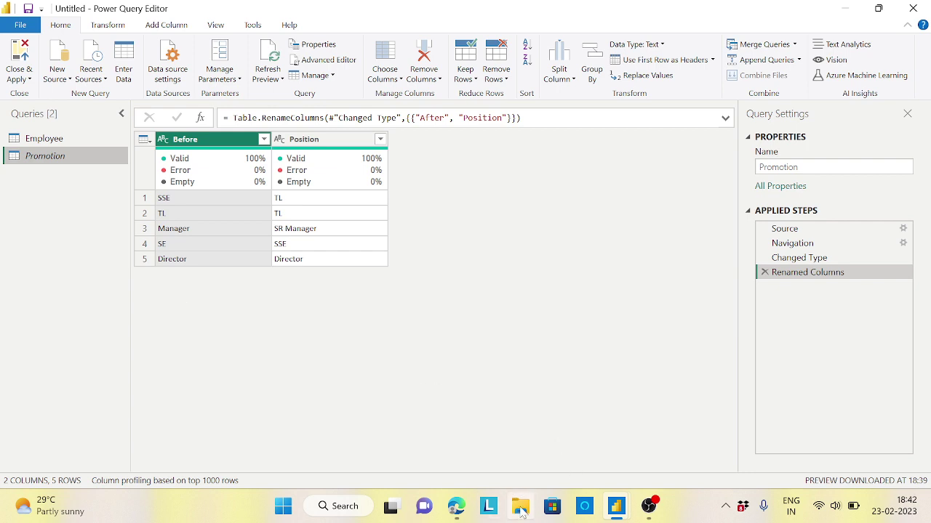
- Open Merge Scenario.xlsx from the Youtube Content folder in Excel
left_click(520, 507)
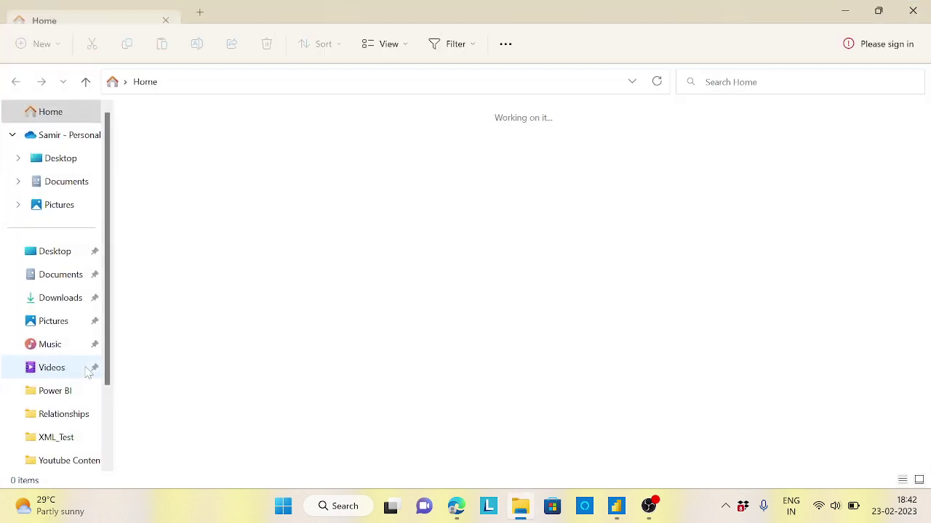
left_click(64, 462)
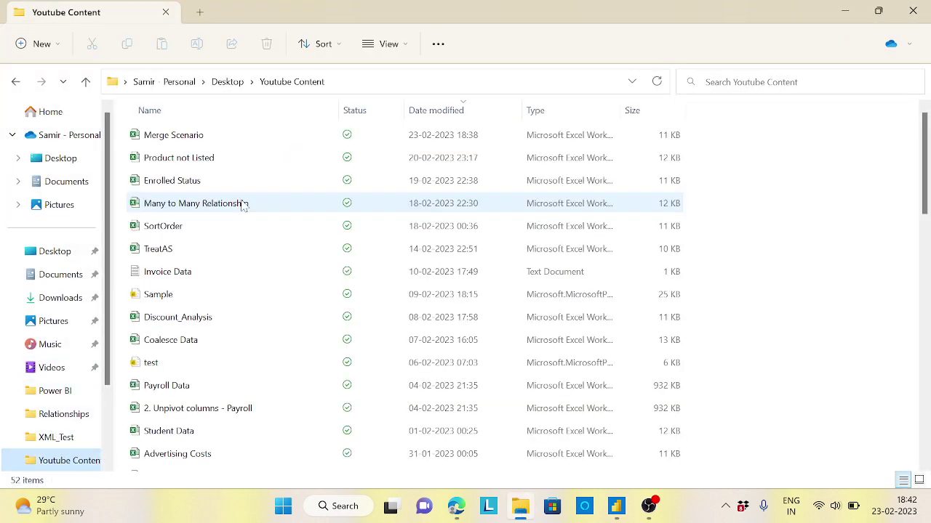
left_click(199, 141)
double_click(199, 144)
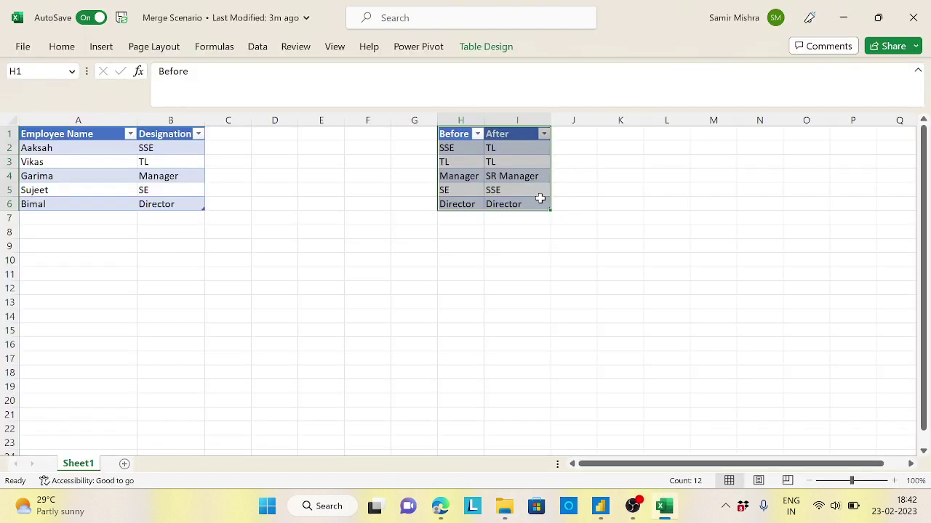
- Change cell I6 from Director to SR Director and close the workbook
left_click(515, 204)
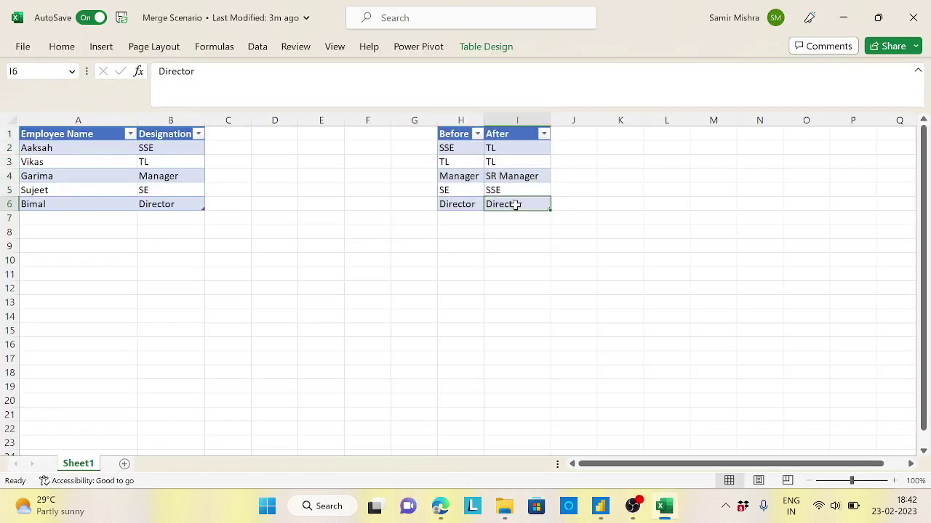
double_click(176, 71)
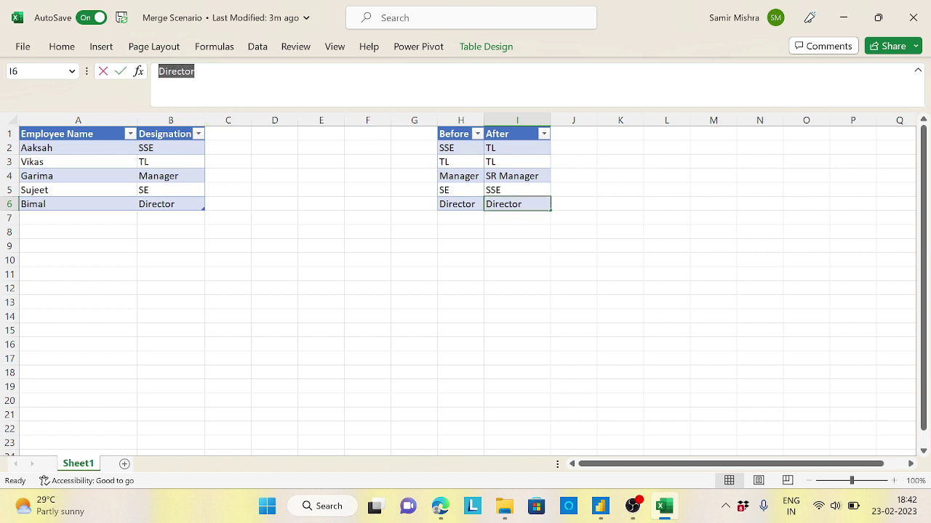
type("SR")
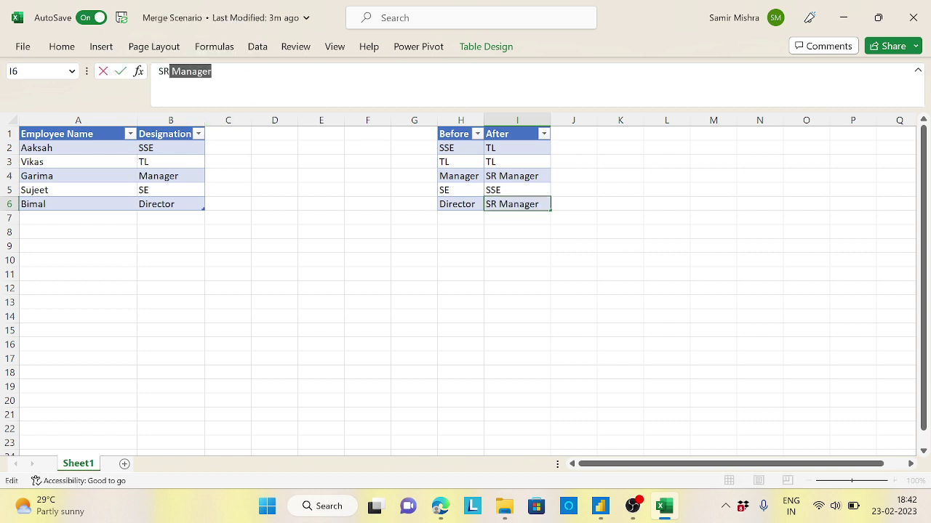
type(" Director")
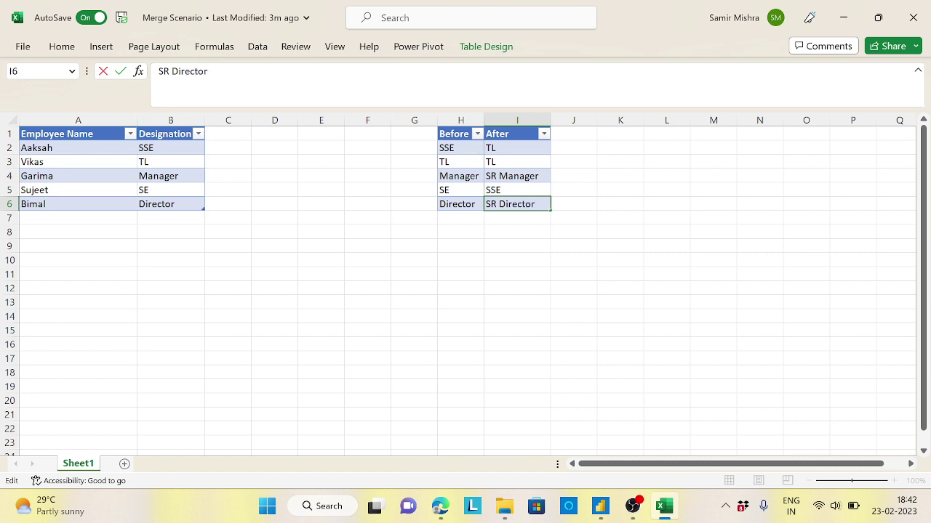
key("Return")
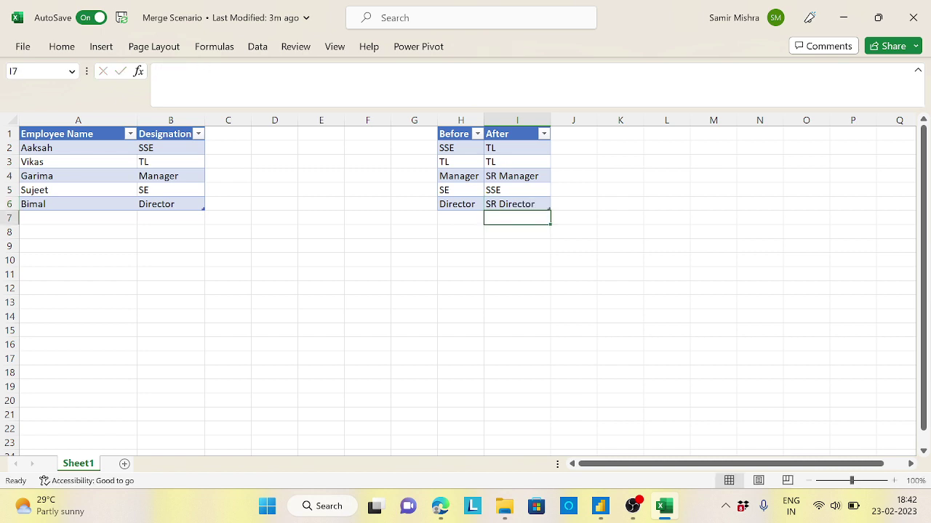
left_click(913, 17)
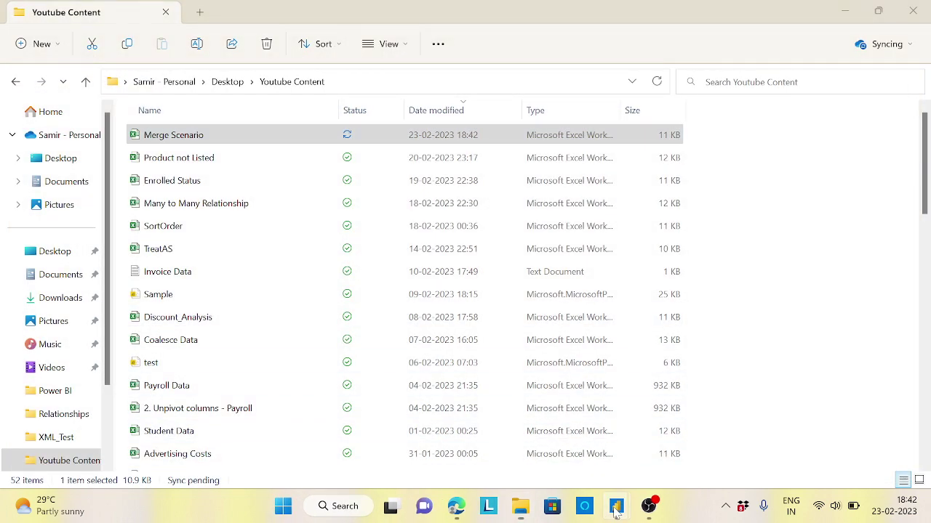
- Refresh the preview from the updated workbook and inspect Employee's Merged Queries and expand steps
mouse_move(616, 506)
left_click(692, 436)
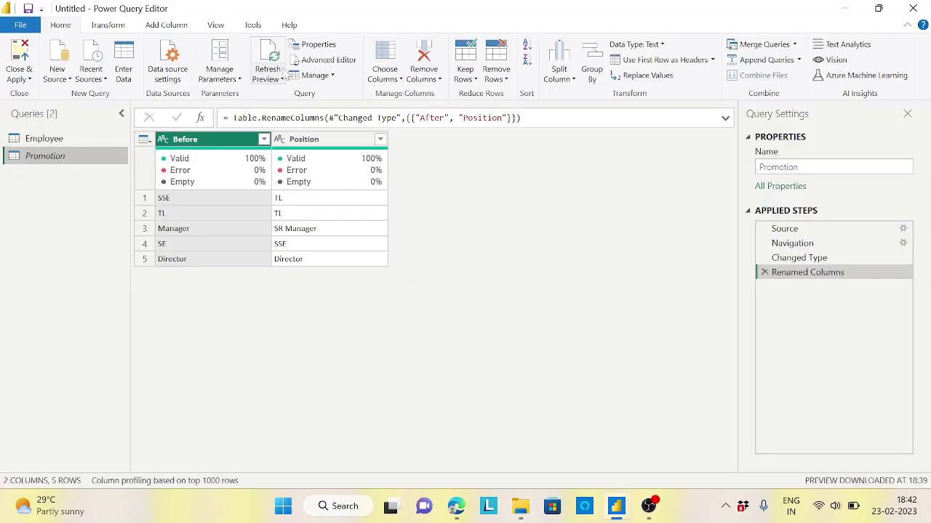
left_click(272, 60)
left_click(62, 141)
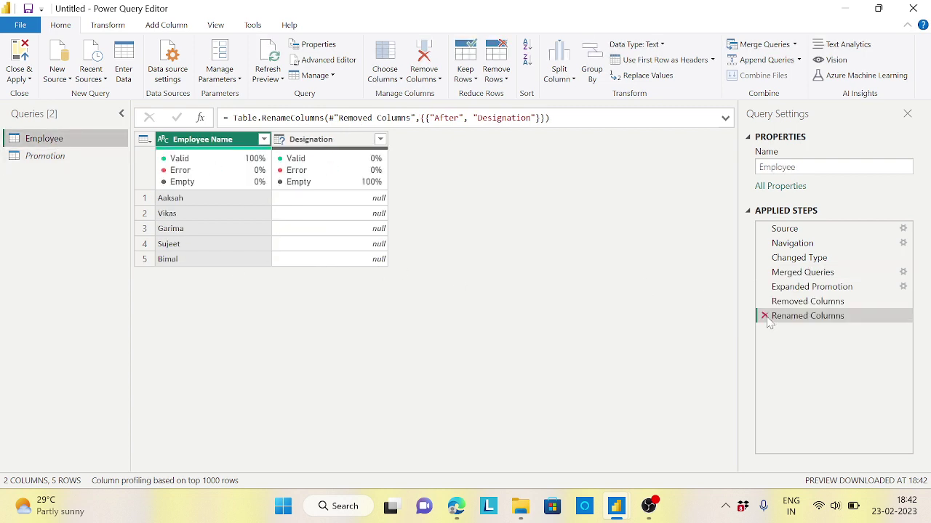
left_click(789, 272)
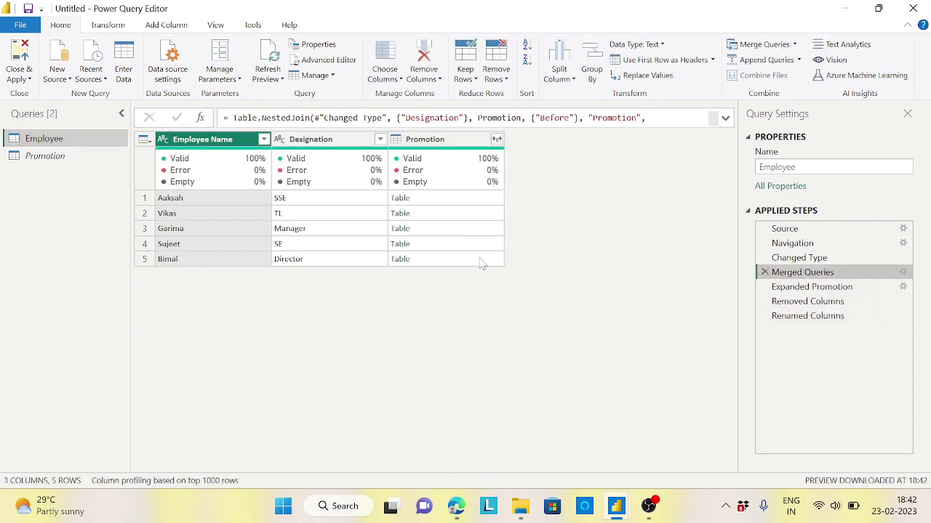
left_click(480, 264)
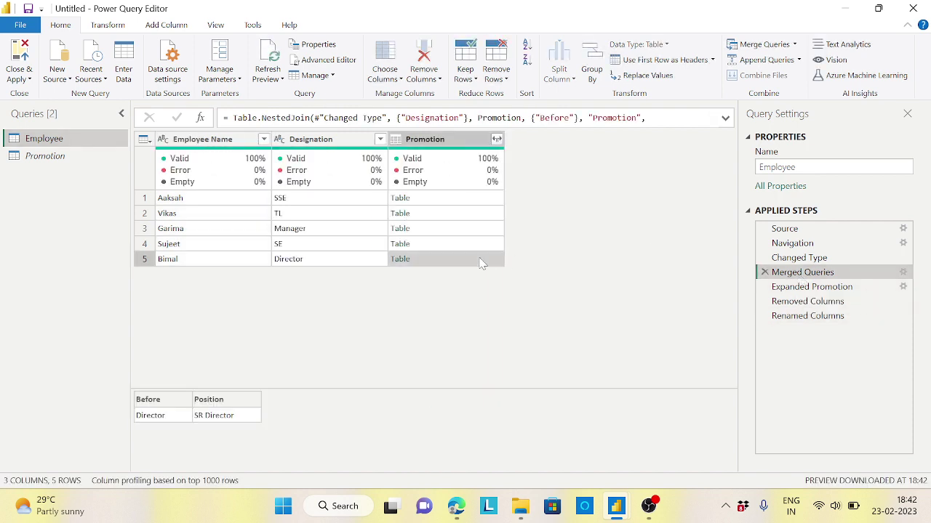
left_click(810, 288)
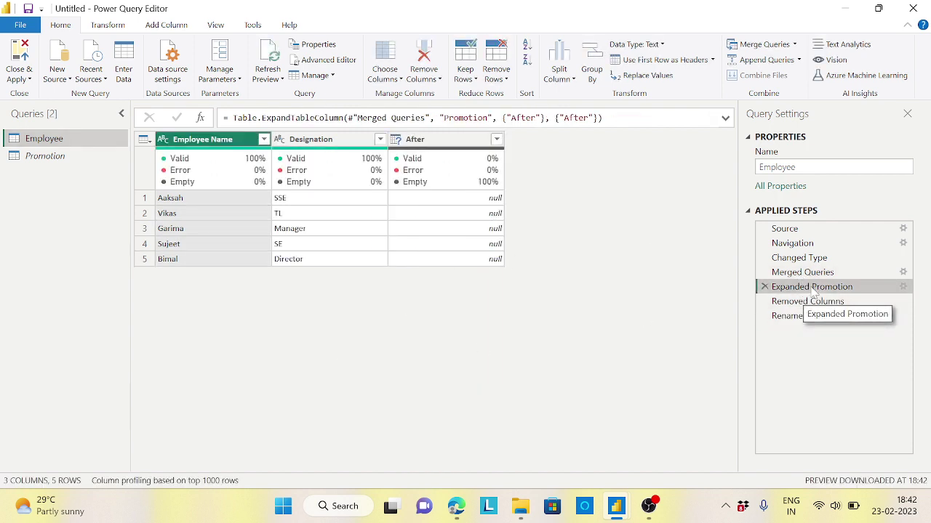
- Delete the Expanded Promotion, Removed Columns and Renamed Columns steps
left_click(764, 287)
left_click(535, 281)
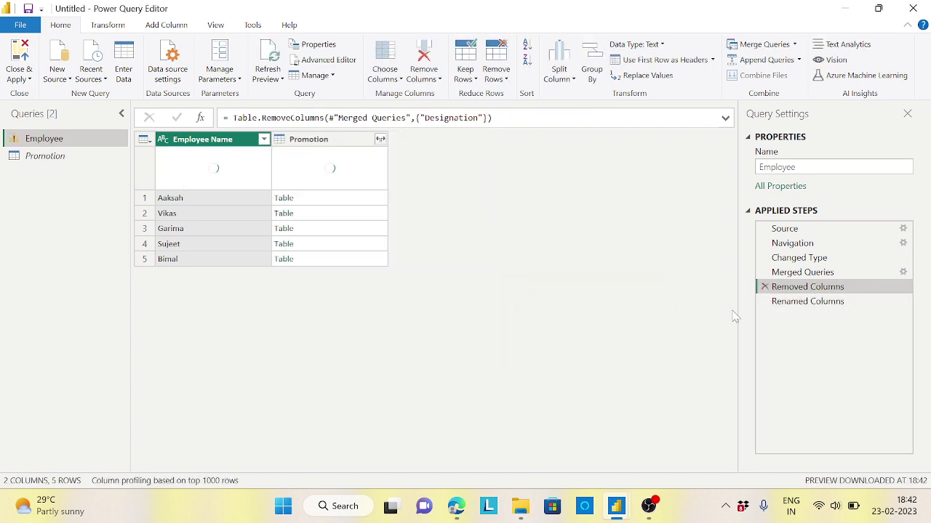
left_click(765, 286)
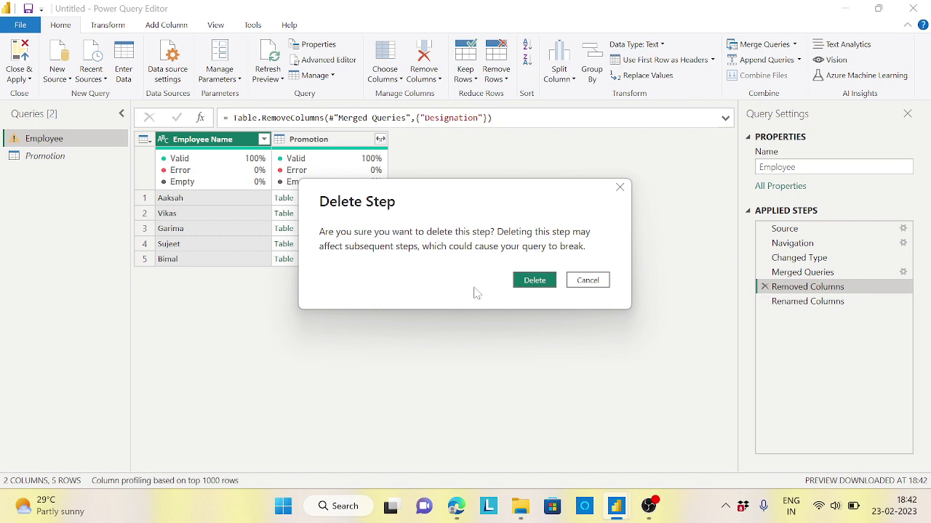
left_click(545, 282)
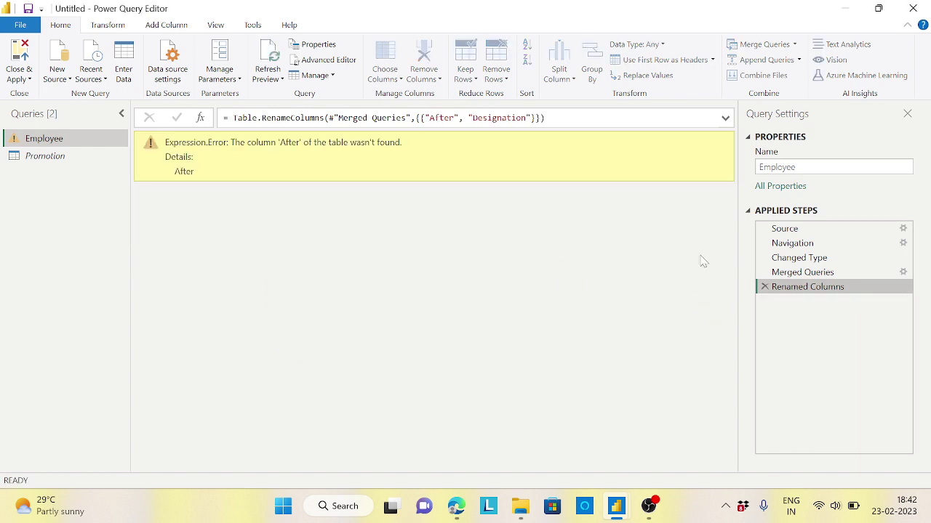
left_click(764, 287)
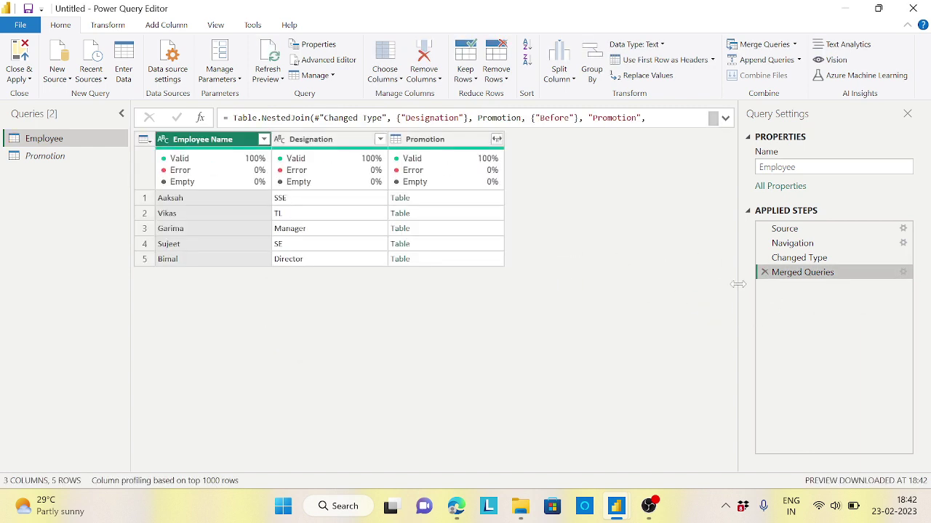
- Expand the Promotion column to only the Position column, excluding Before
left_click(496, 138)
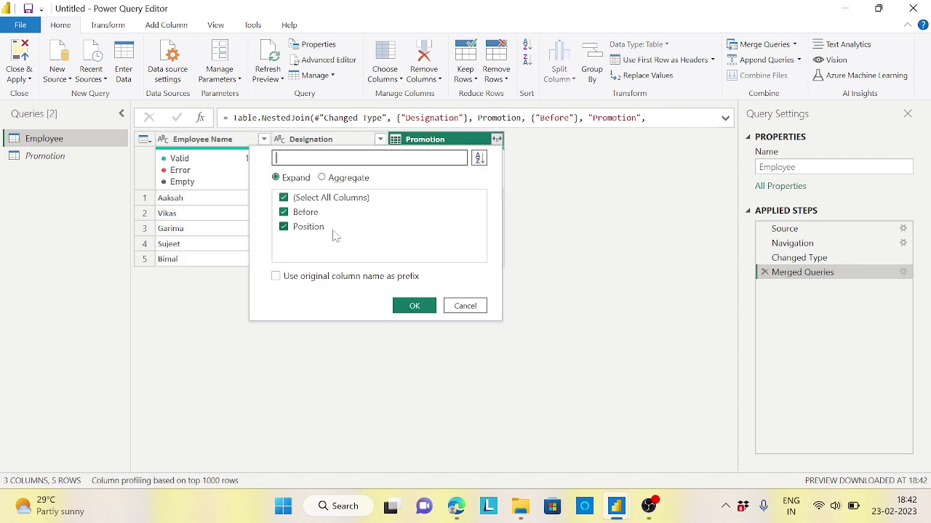
left_click(284, 212)
double_click(283, 228)
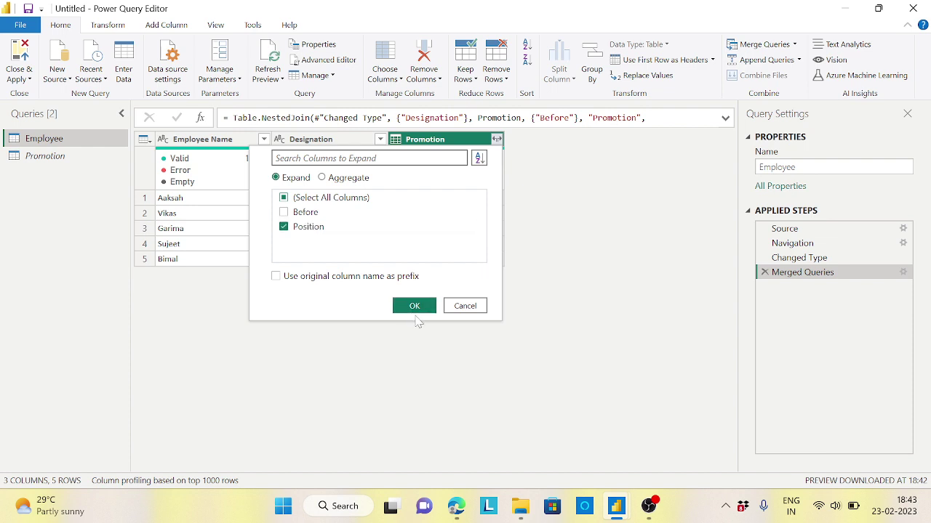
left_click(416, 306)
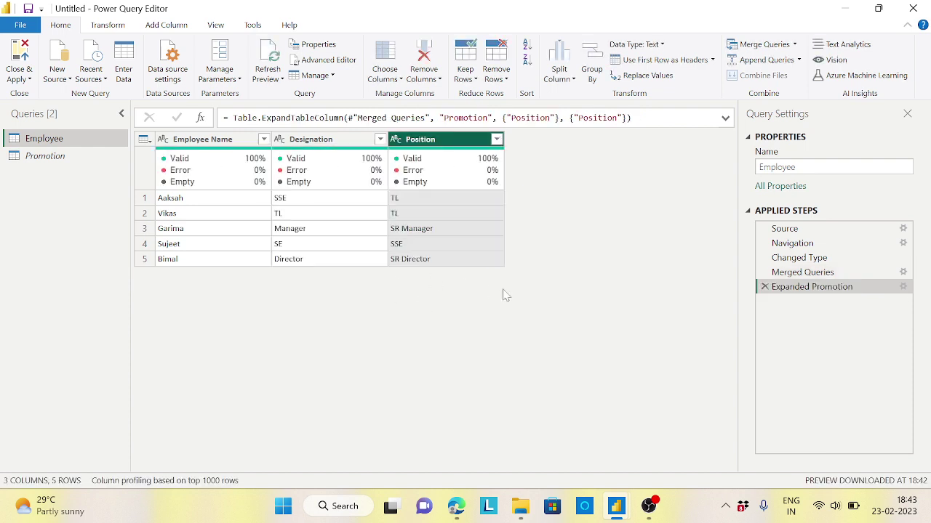
- Remove the original Designation column
left_click(323, 140)
right_click(325, 142)
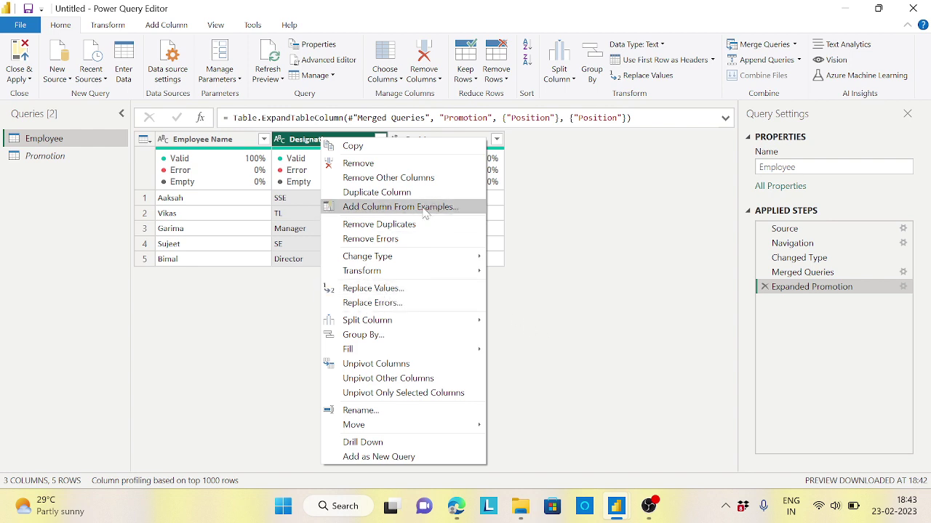
left_click(371, 165)
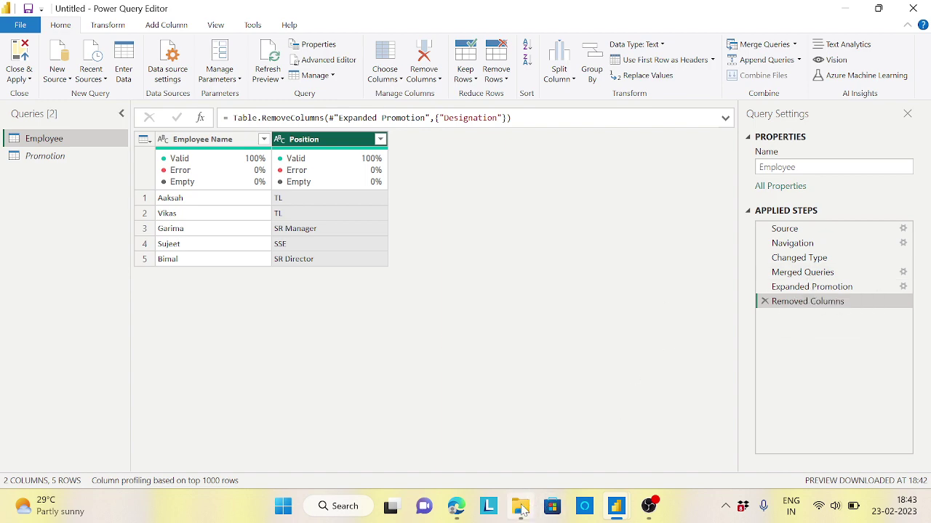
- Open the Merge Scenario workbook from the Youtube Content folder
left_click(521, 506)
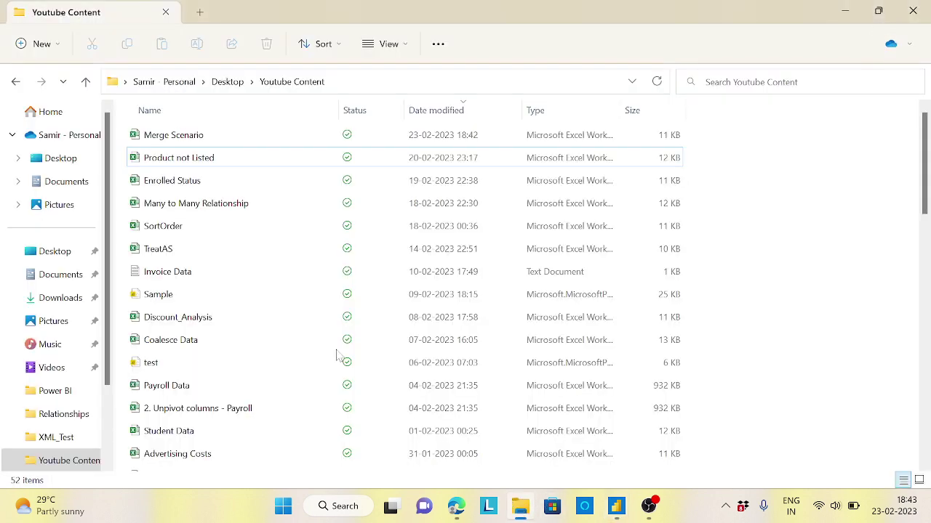
left_click(193, 141)
key("Return")
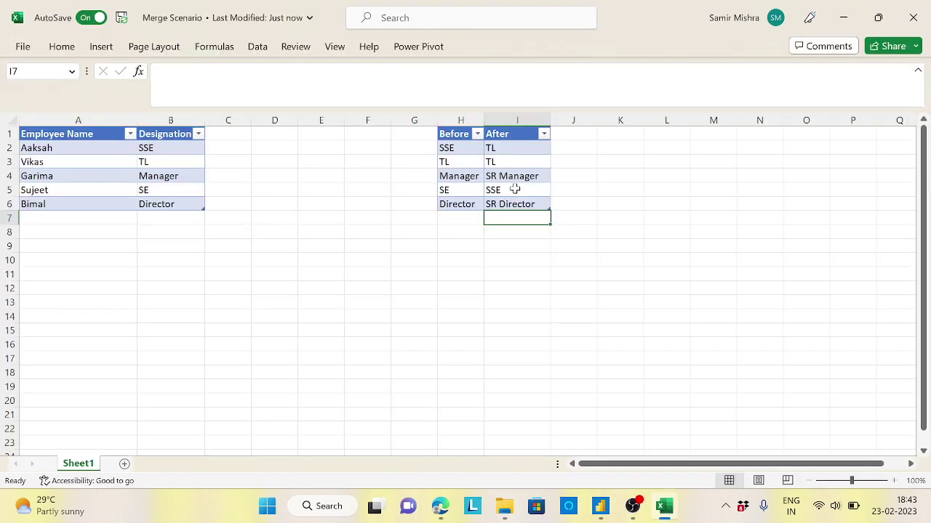
- Change the TL promotion in cell I3 to 'Senior TL' and close Excel
left_click(493, 163)
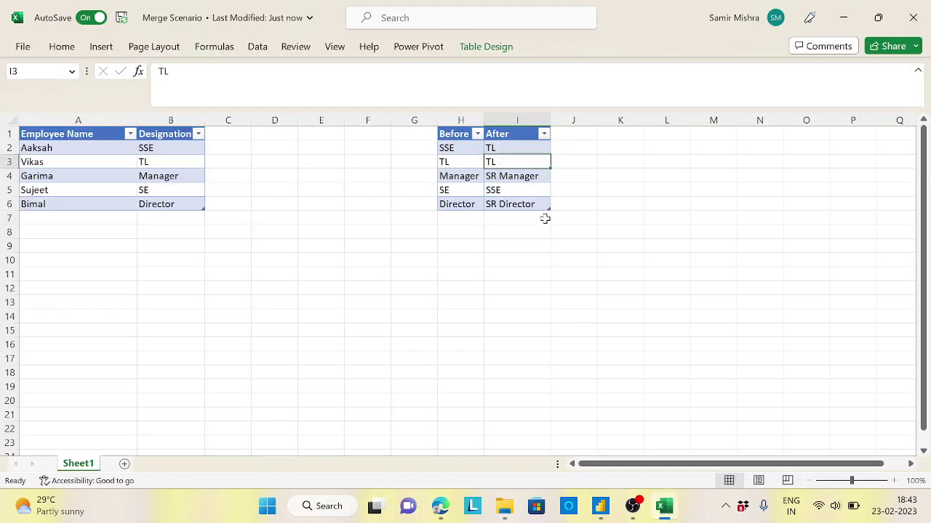
type("SE")
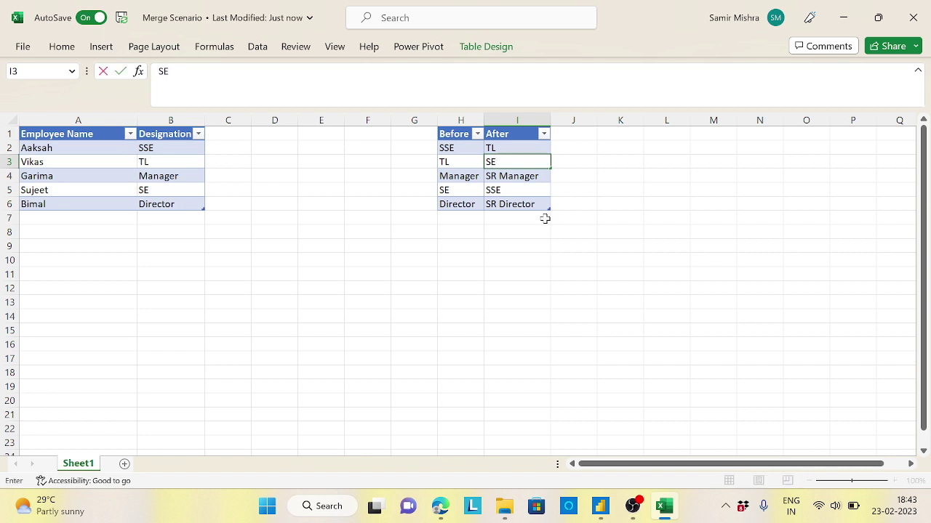
key("BackSpace")
type("enior TL")
left_click(698, 254)
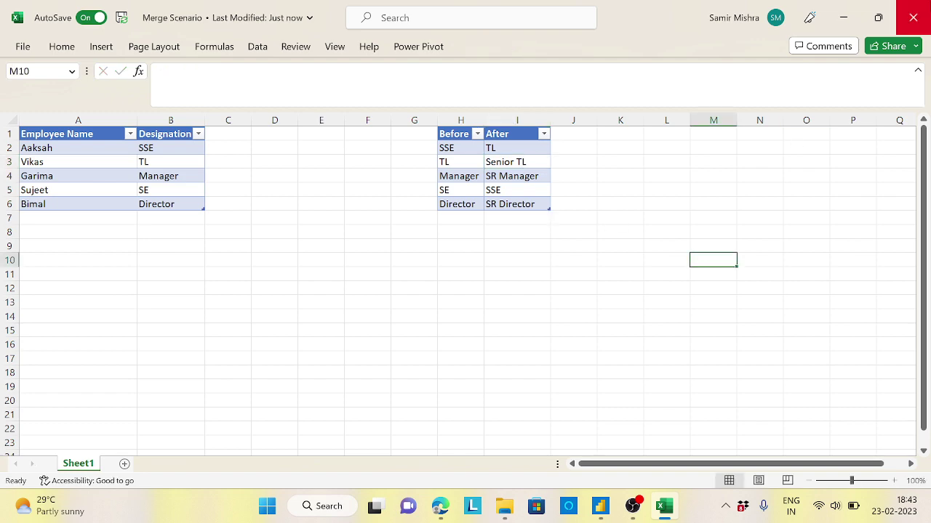
left_click(912, 18)
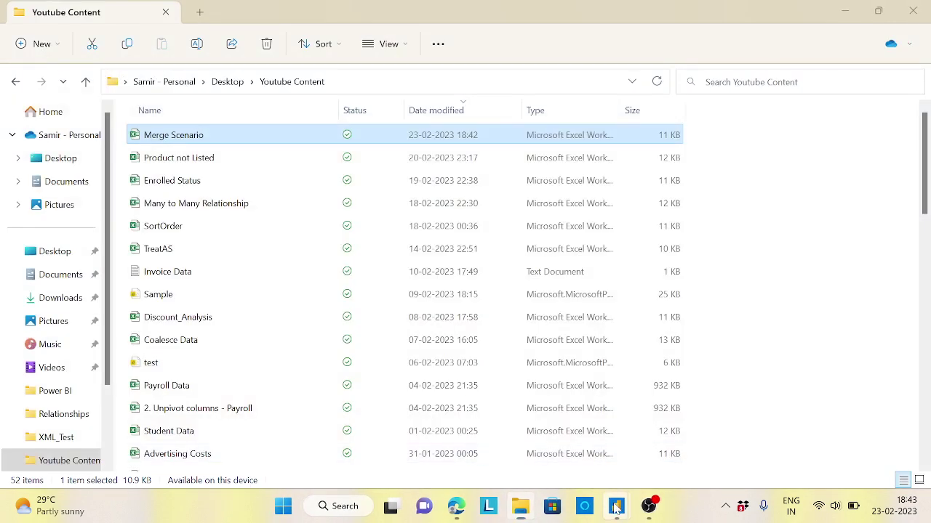
- Refresh the Power Query preview so the former TL employee's Position shows Senior TL
mouse_move(616, 506)
left_click(690, 463)
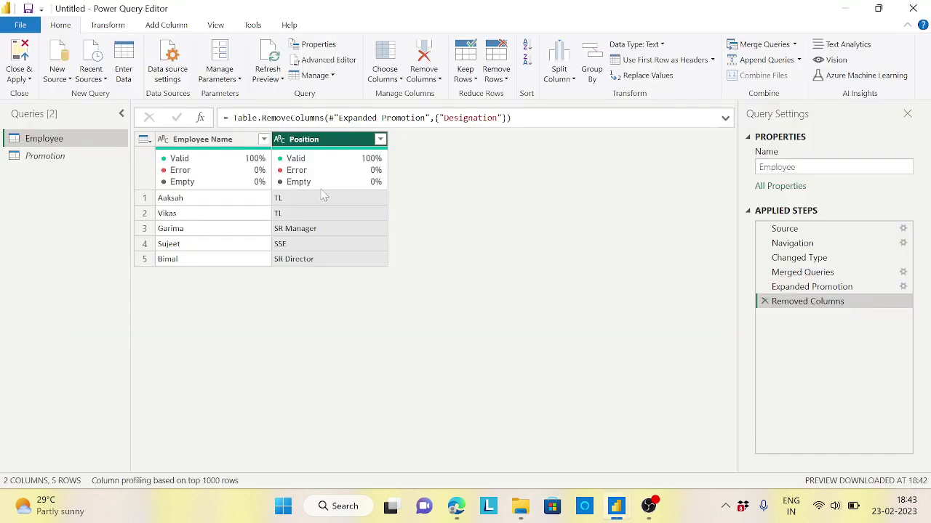
left_click(282, 74)
left_click(301, 92)
left_click(269, 58)
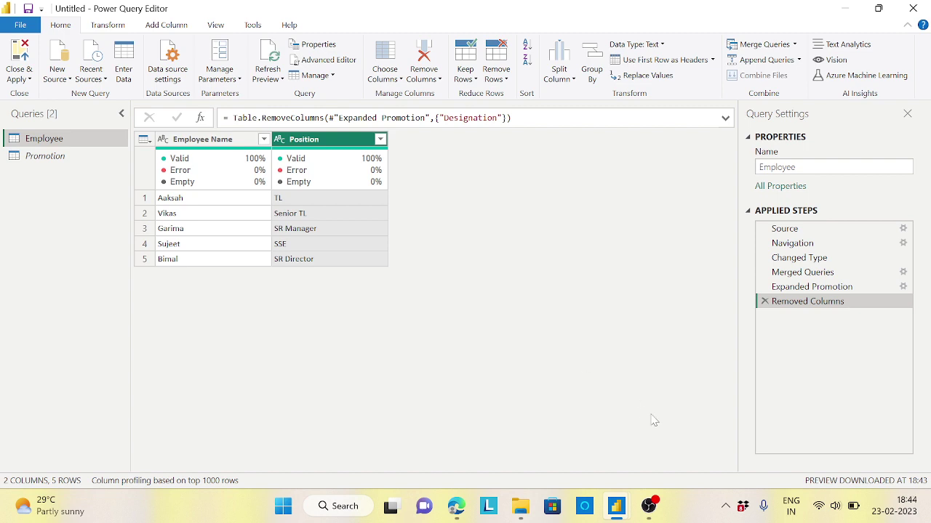
mouse_move(652, 509)
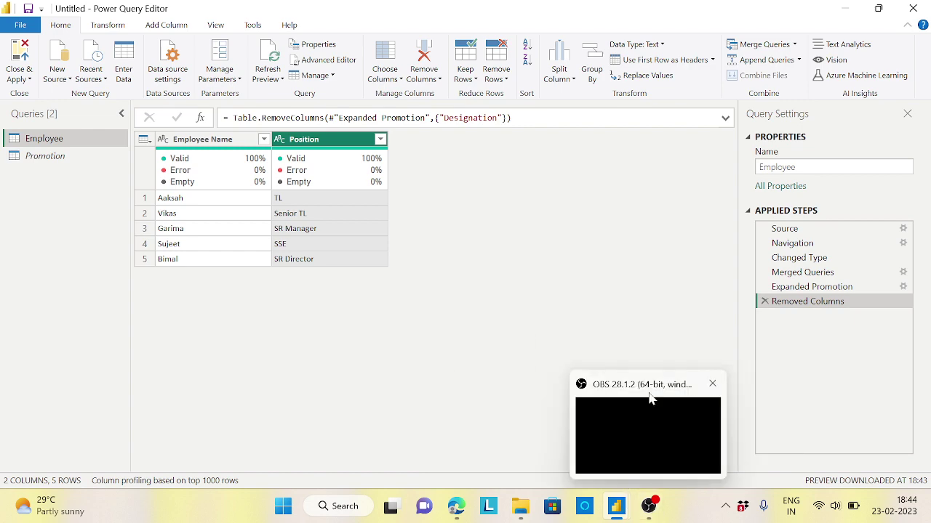
mouse_move(625, 441)
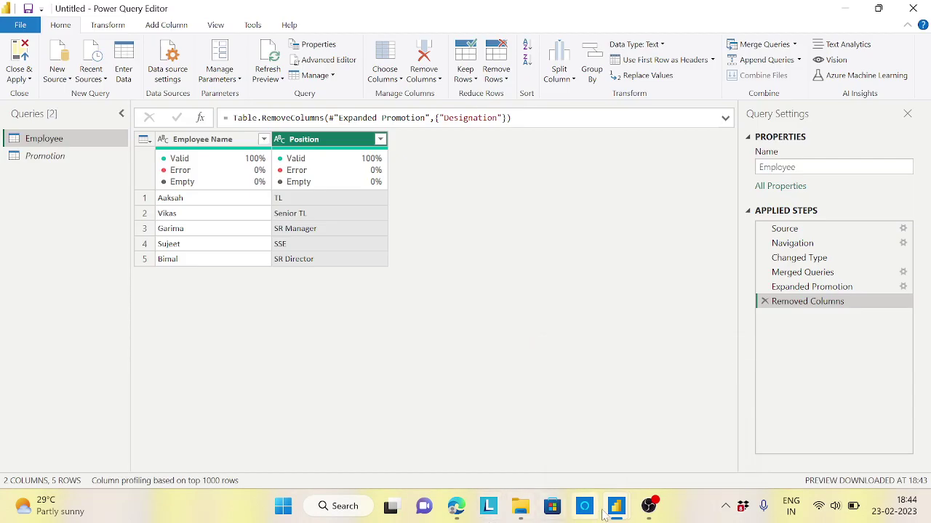
mouse_move(610, 514)
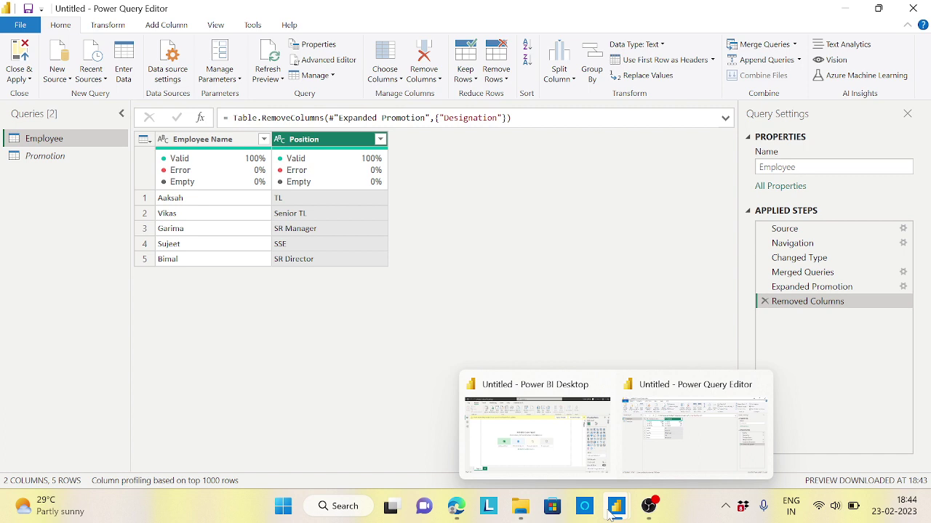